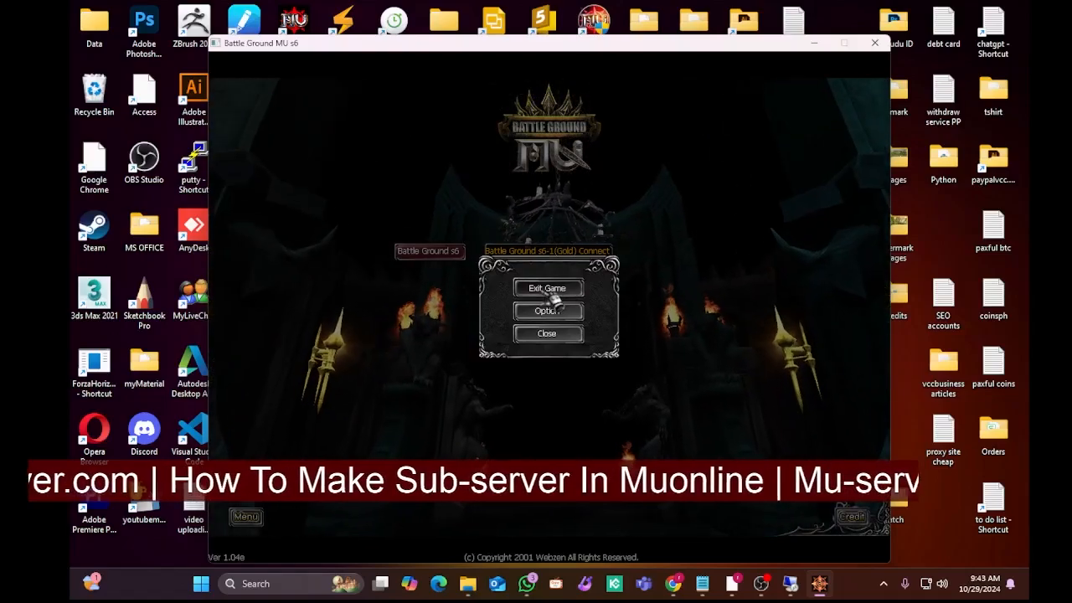
Exit the game client and switch to the remote desktop session of the Windows server.
{"action": "left_click", "coordinate": [547, 287]}
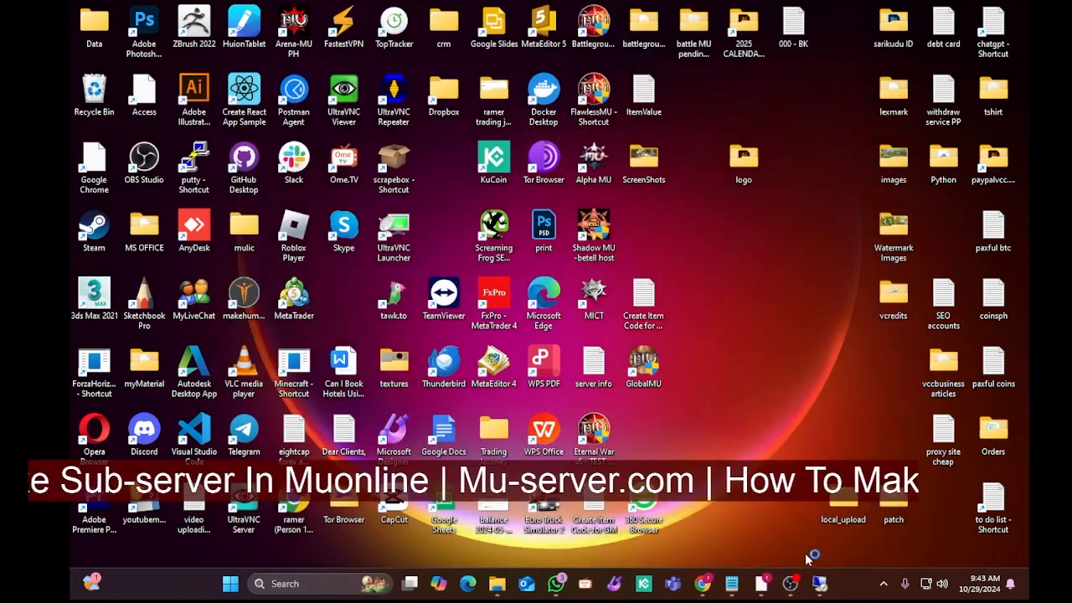
{"action": "mouse_move", "coordinate": [802, 578]}
{"action": "left_click", "coordinate": [761, 536]}
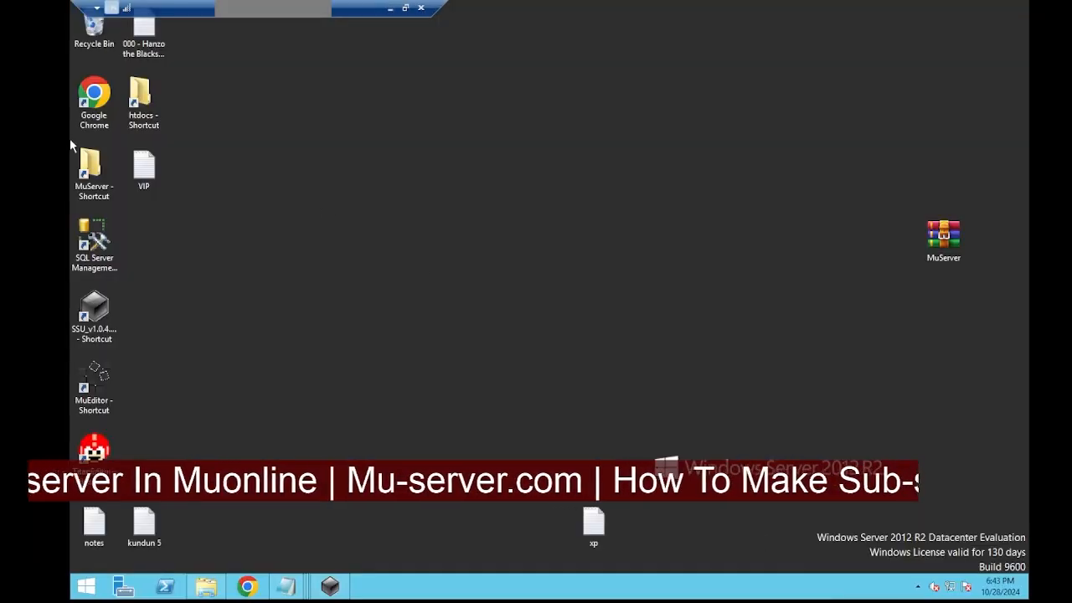
Open the ServerList file from the ConnectServer folder inside MuServer.
{"action": "double_click", "coordinate": [92, 174]}
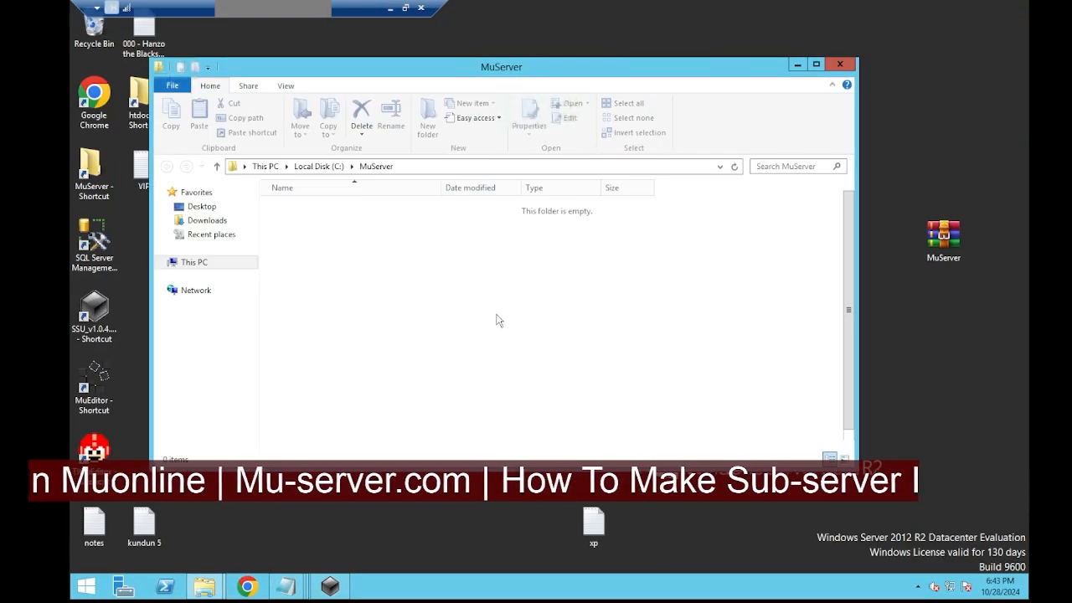
{"action": "double_click", "coordinate": [326, 211]}
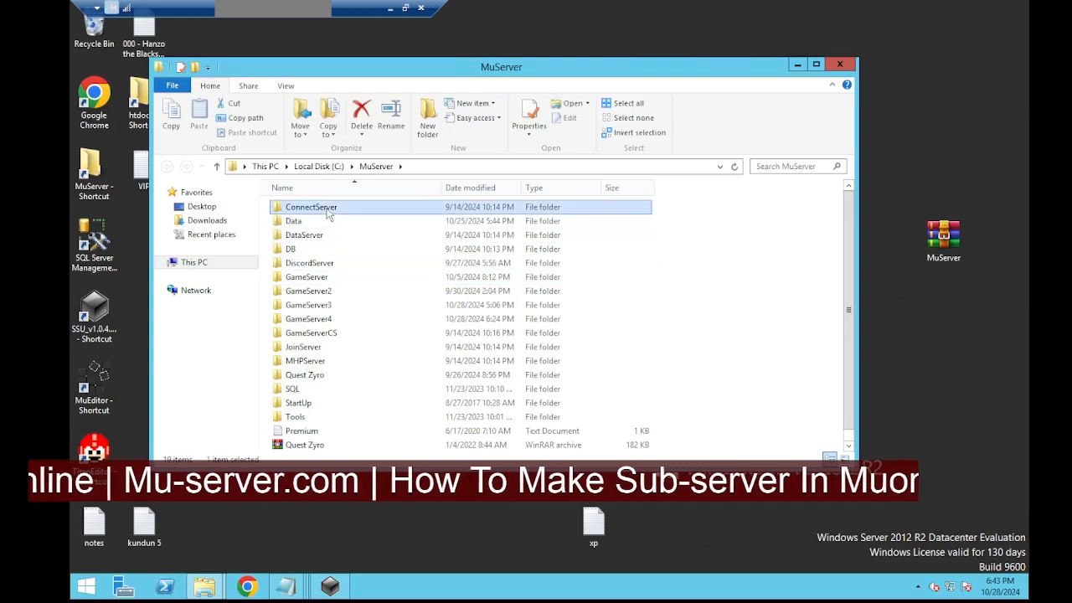
{"action": "double_click", "coordinate": [301, 277]}
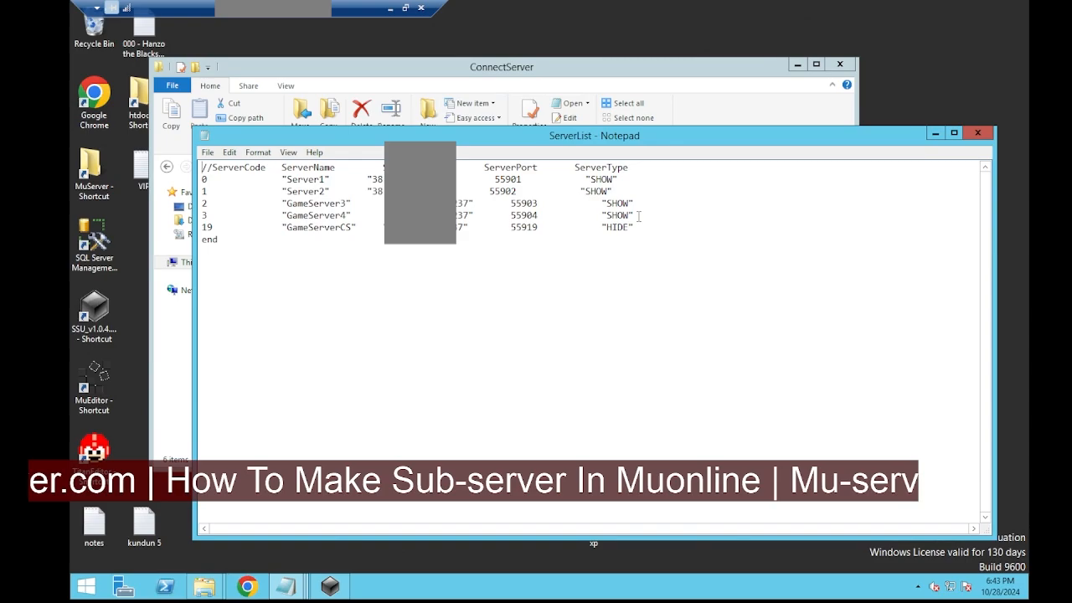
Duplicate the GameServer4 line in ServerList, set the copy's server code to 4, and save and close the file.
{"action": "left_click_drag", "start_coordinate": [635, 215], "coordinate": [202, 215]}
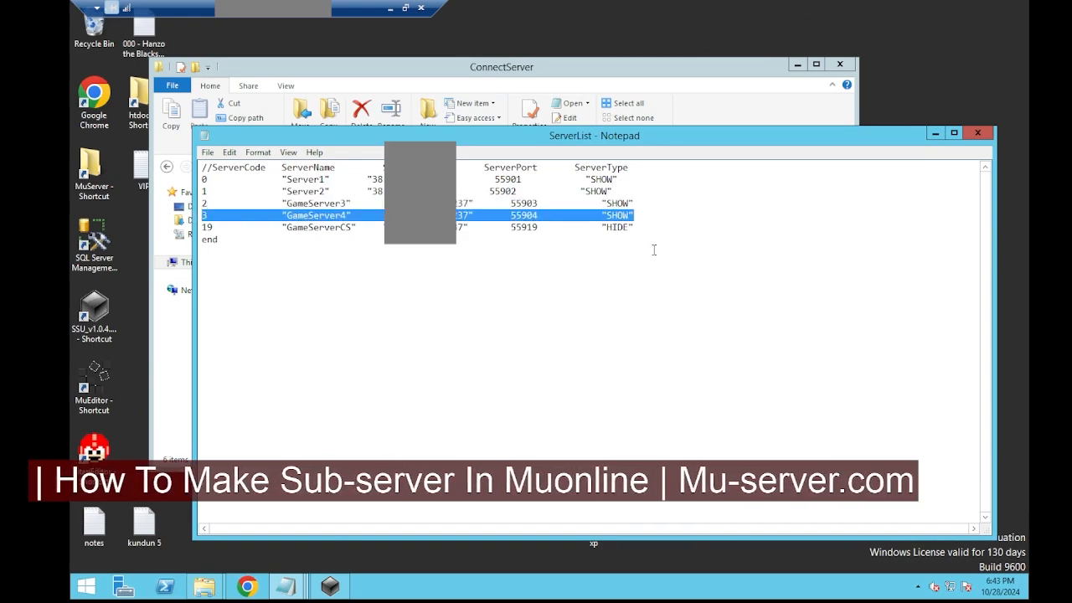
{"action": "left_click", "coordinate": [642, 215]}
{"action": "key", "text": "Return"}
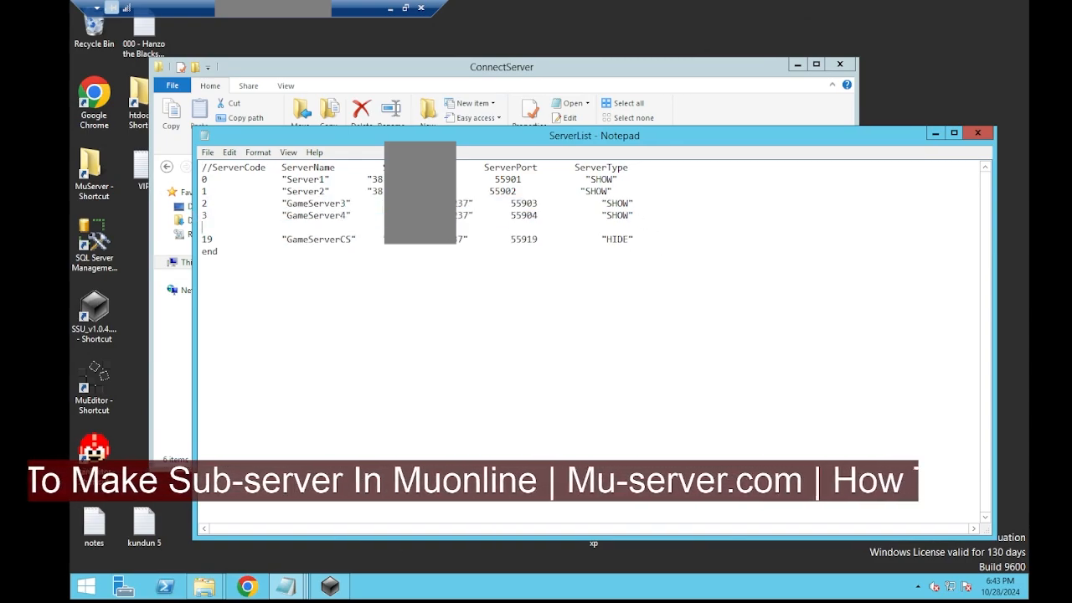
{"action": "key", "text": "ctrl+v"}
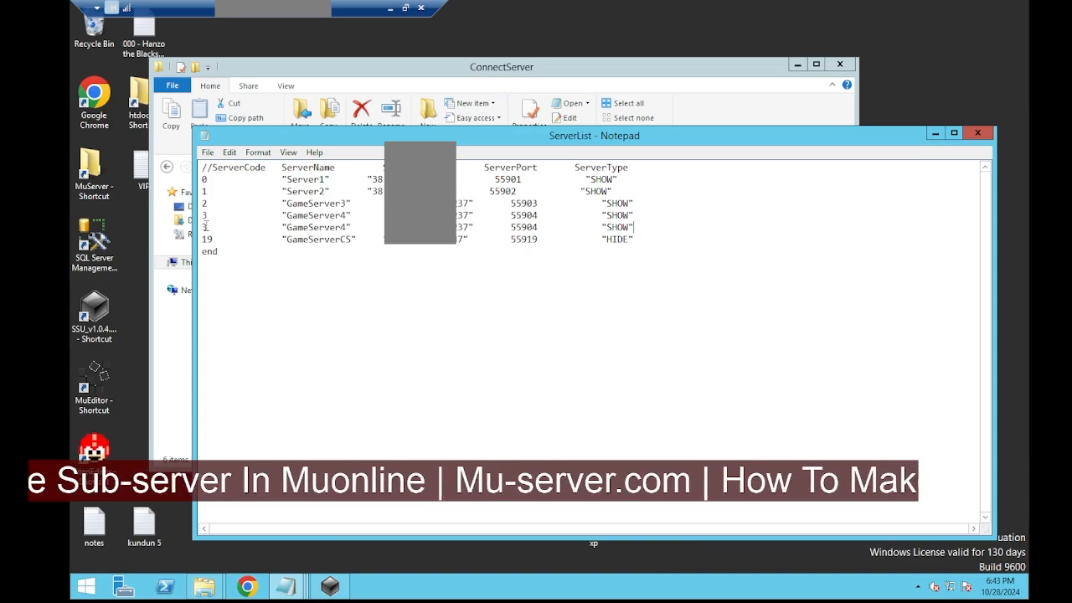
{"action": "double_click", "coordinate": [204, 227]}
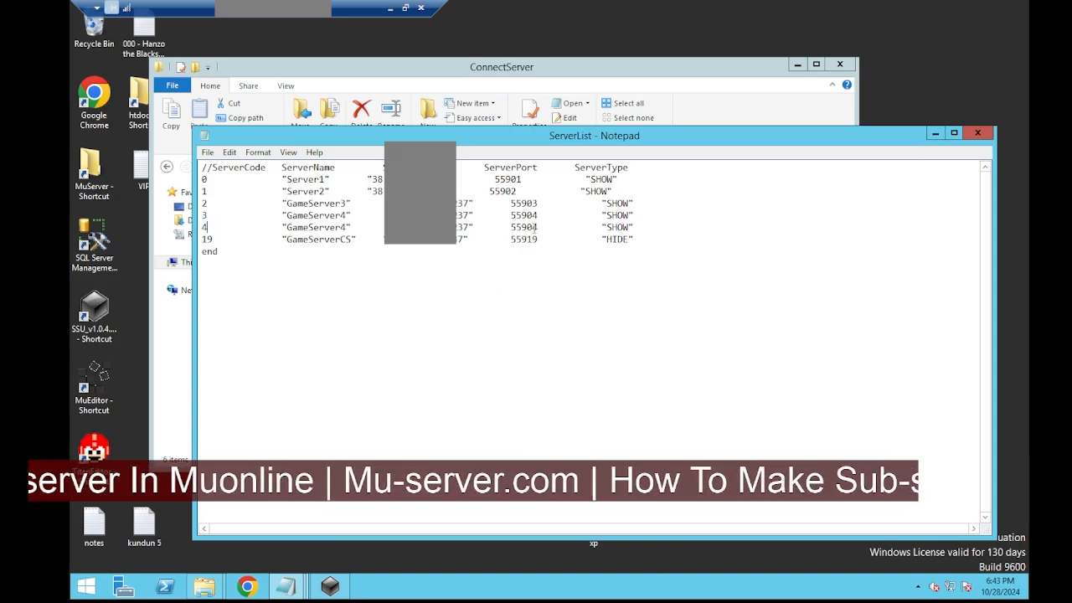
{"action": "left_click", "coordinate": [978, 134]}
{"action": "left_click", "coordinate": [525, 307]}
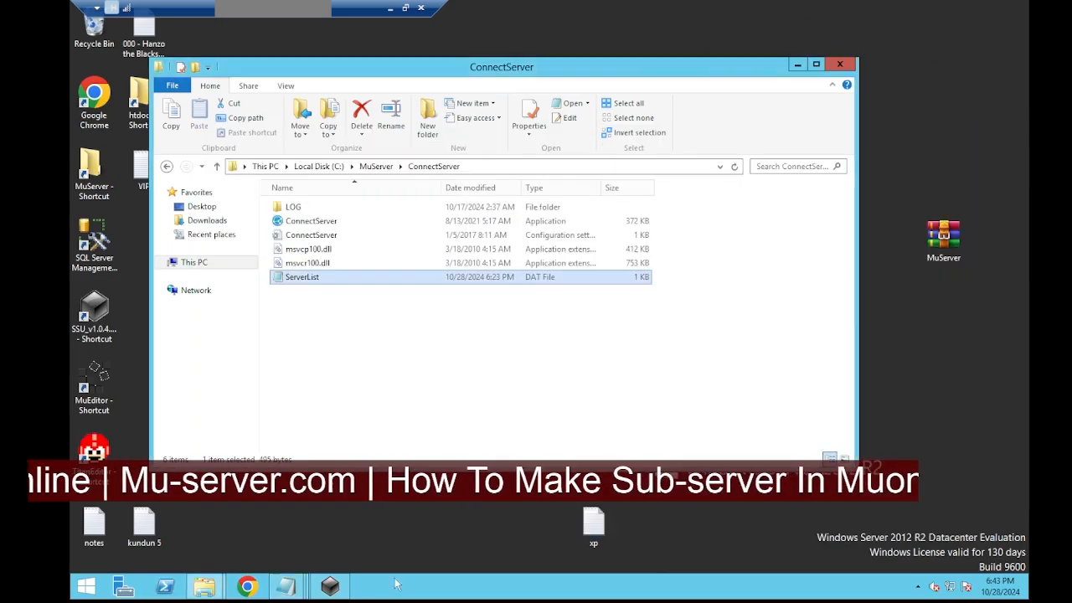
Show the running server windows through ServerStartUp and reload the ServerList in ConnectServer.
{"action": "left_click", "coordinate": [333, 591]}
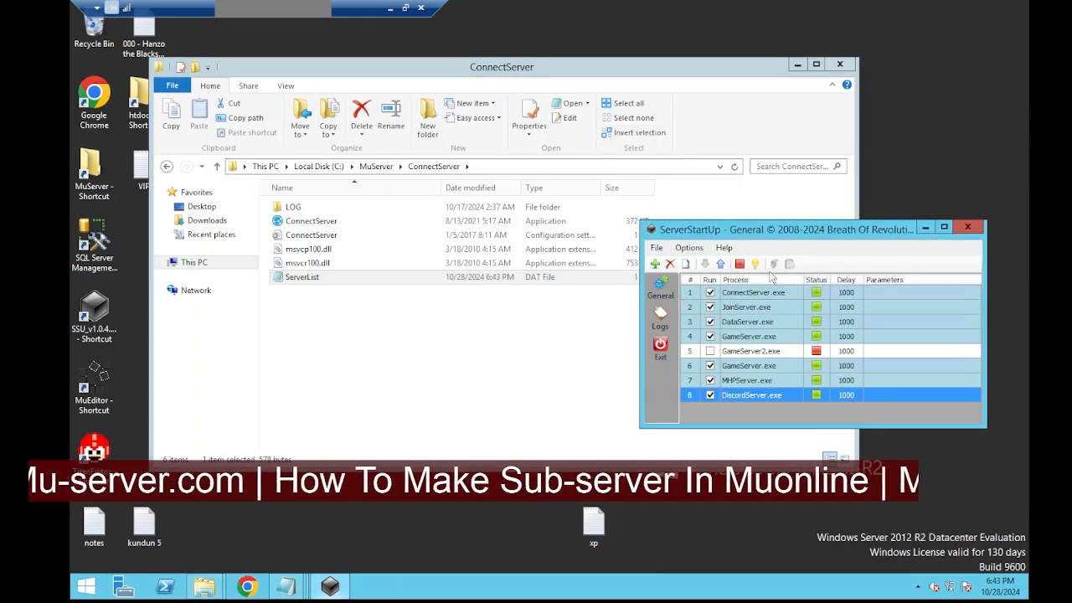
{"action": "left_click", "coordinate": [757, 263]}
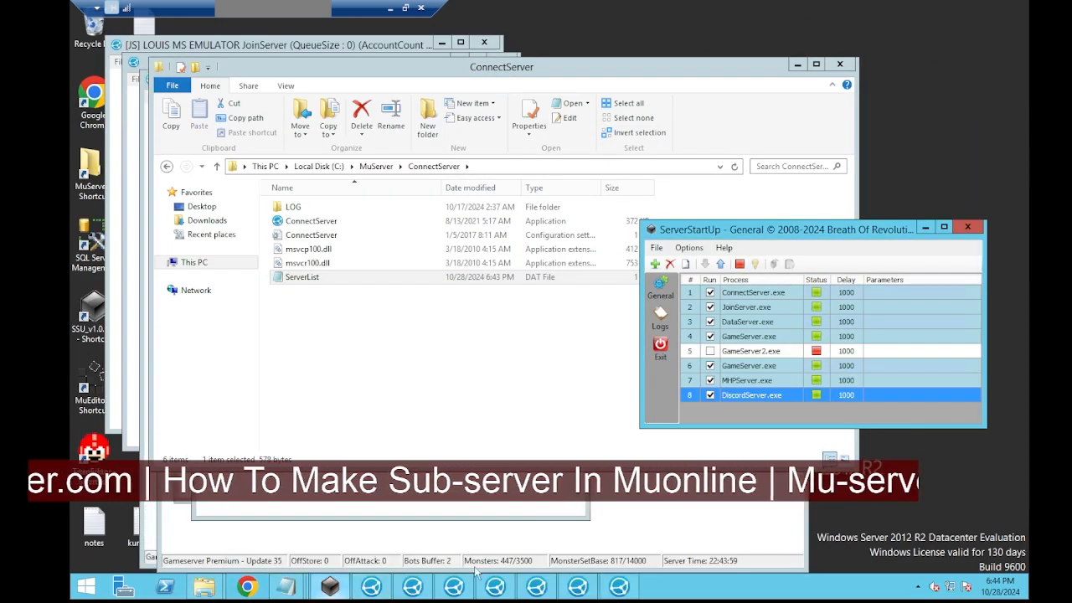
{"action": "left_click", "coordinate": [497, 591]}
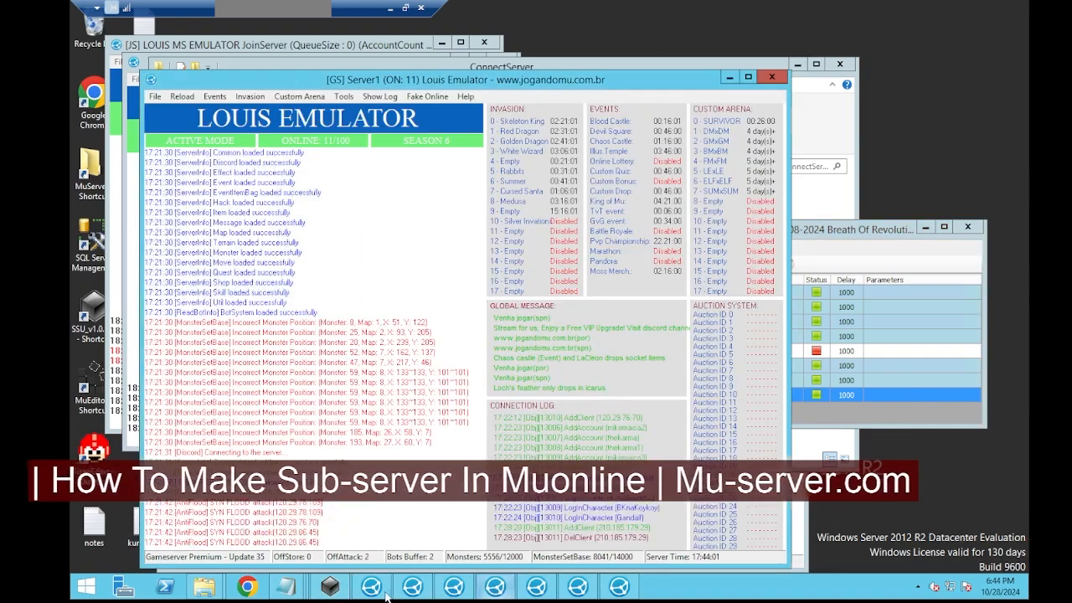
{"action": "left_click", "coordinate": [383, 591]}
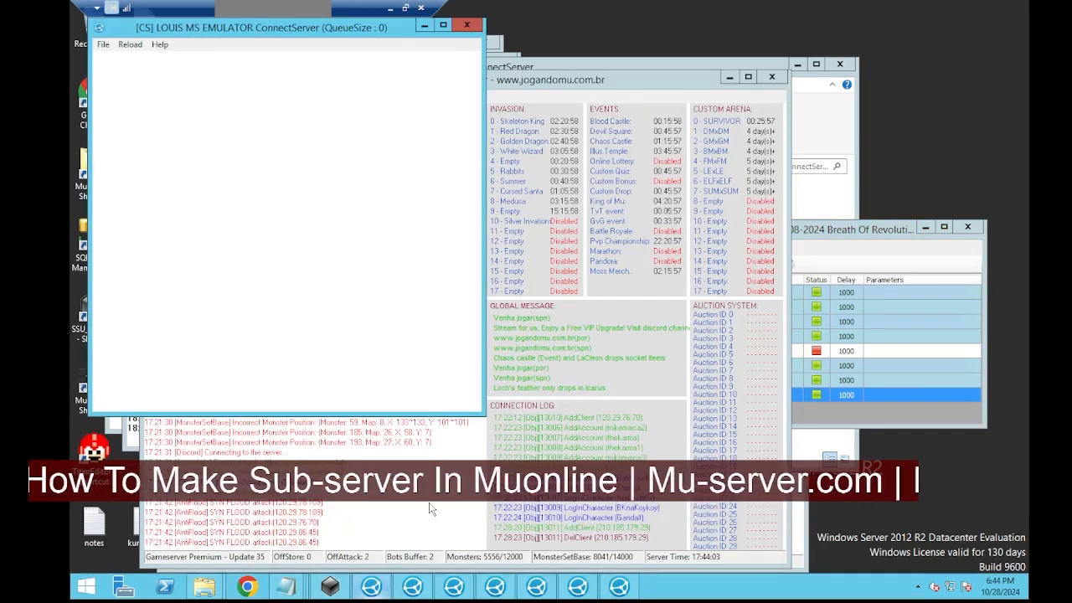
{"action": "left_click", "coordinate": [132, 48]}
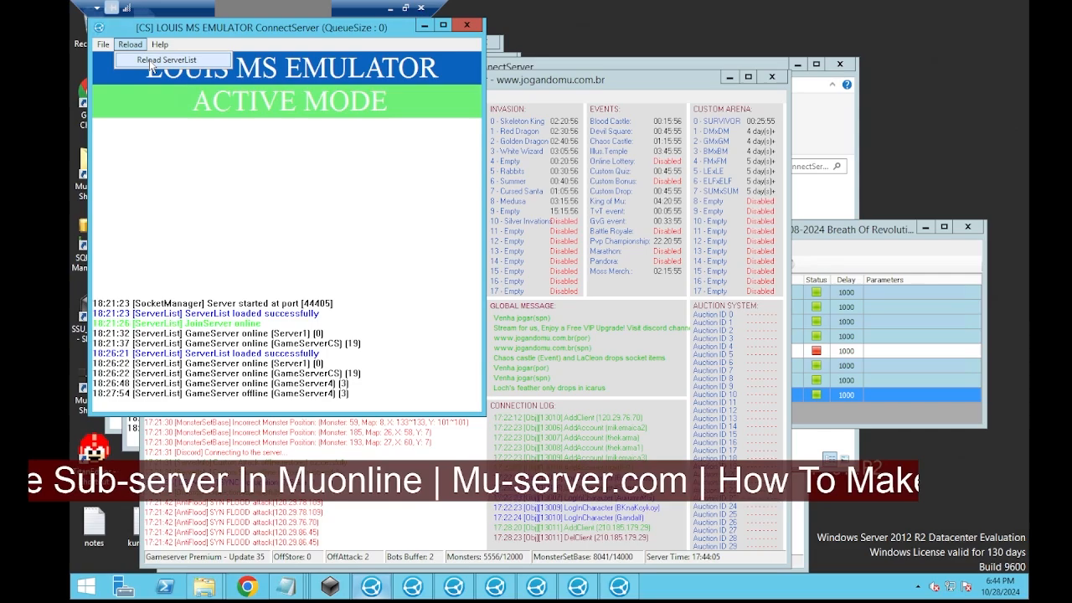
{"action": "left_click", "coordinate": [159, 60]}
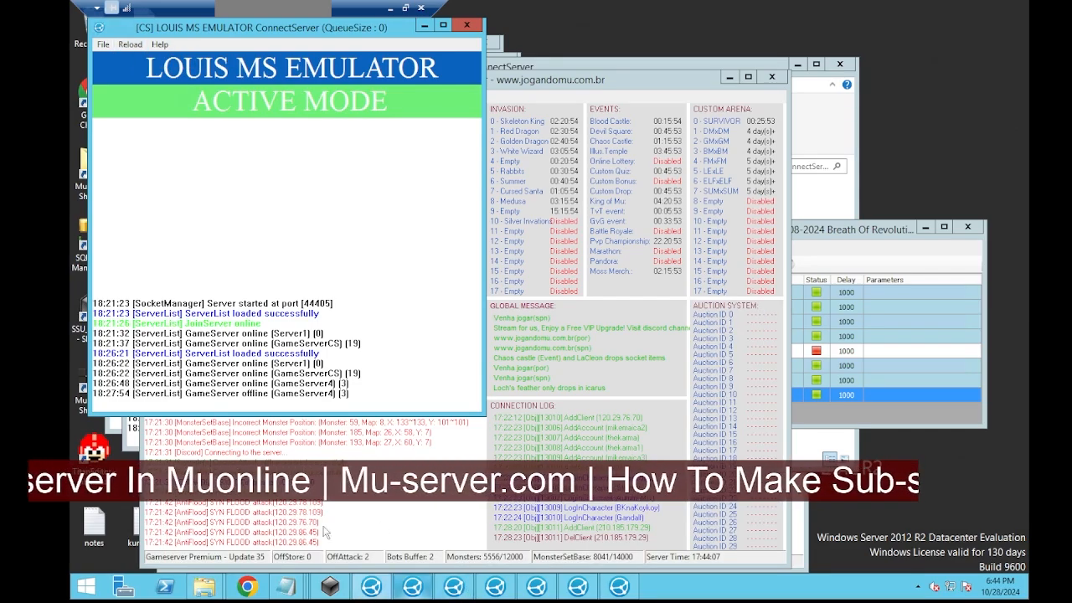
Hide all running server windows through ServerStartUp and minimize it.
{"action": "left_click", "coordinate": [328, 588]}
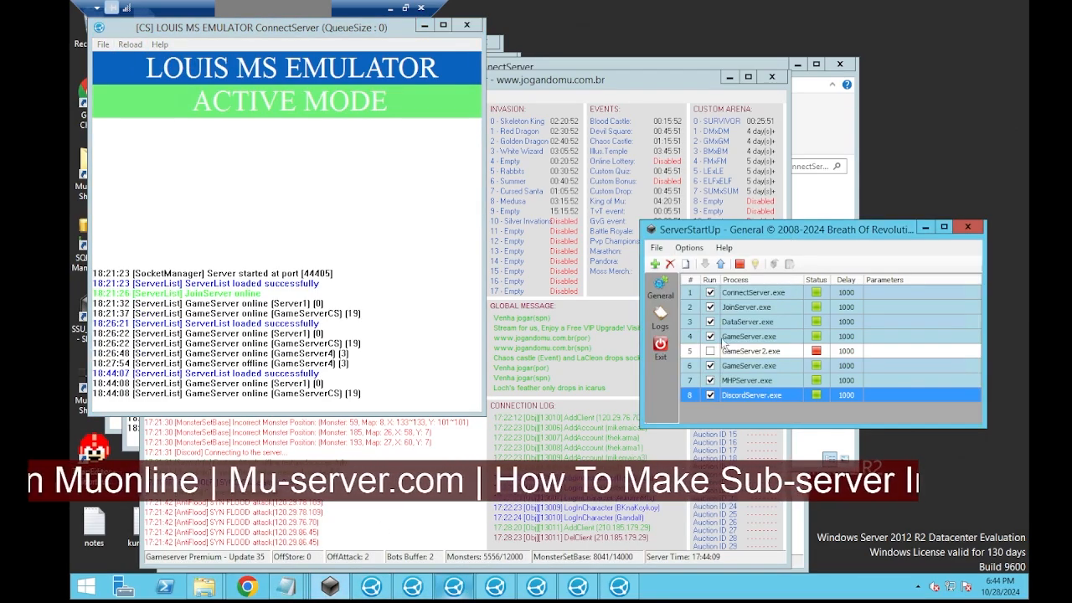
{"action": "left_click", "coordinate": [771, 264]}
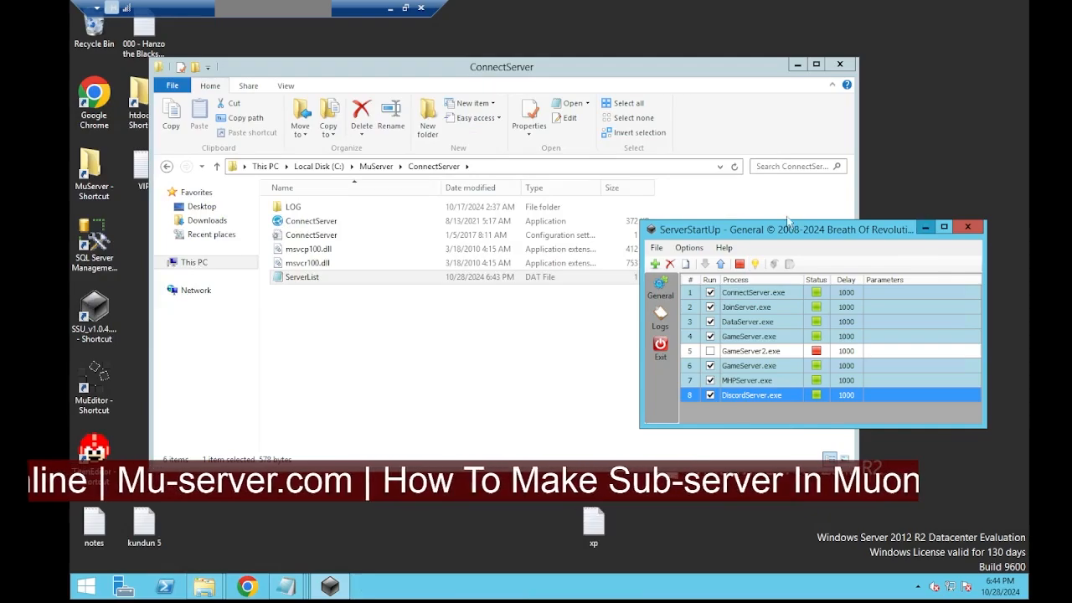
{"action": "left_click", "coordinate": [924, 227]}
Create a new folder named GameServer5 in the MuServer folder.
{"action": "left_click", "coordinate": [376, 166]}
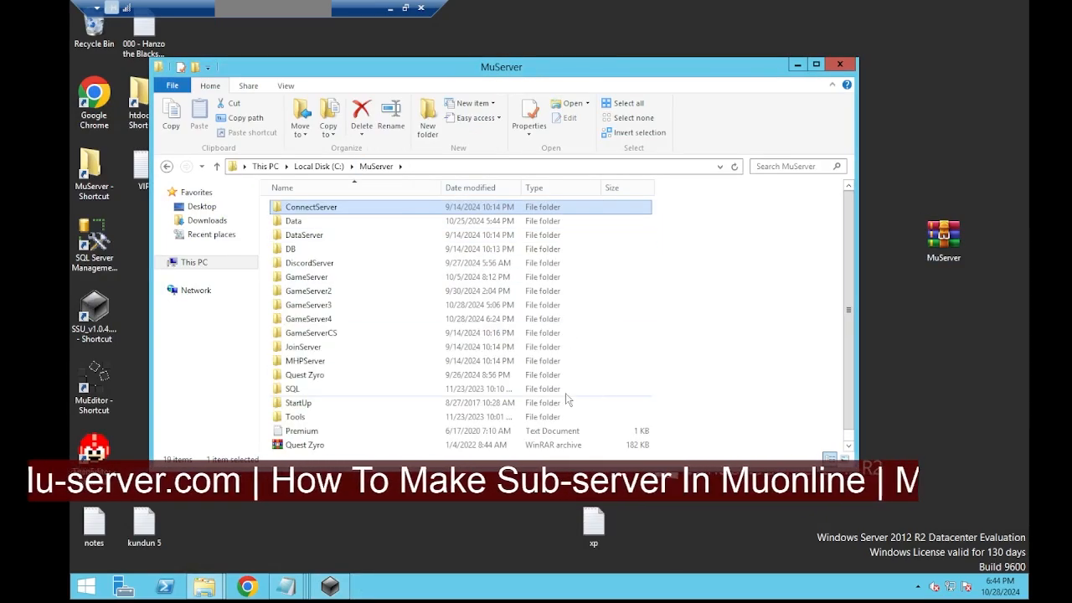
{"action": "left_click", "coordinate": [730, 365]}
{"action": "right_click", "coordinate": [731, 362]}
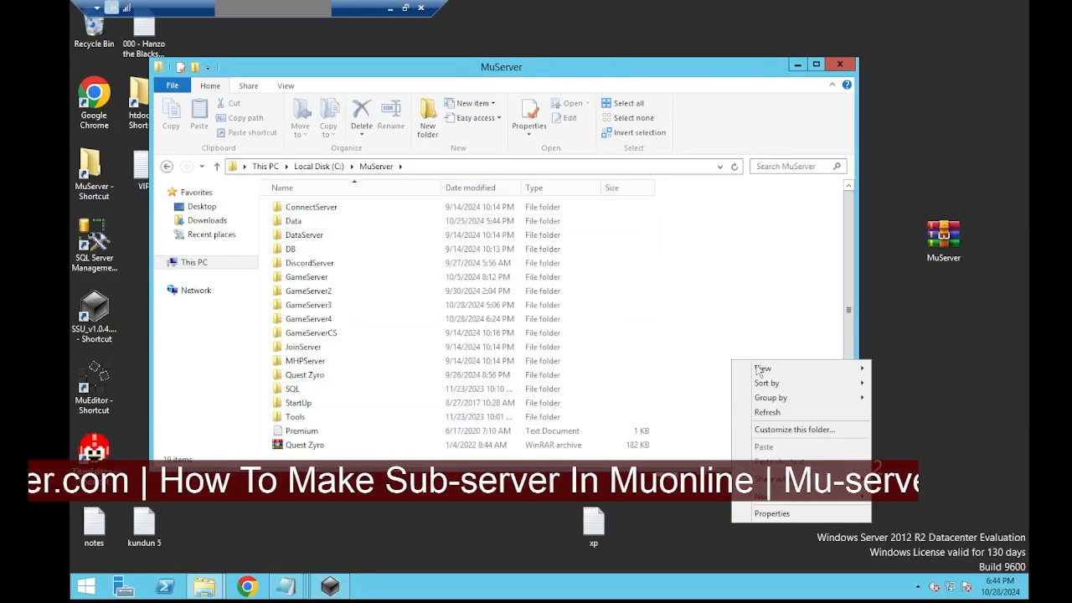
{"action": "mouse_move", "coordinate": [778, 496]}
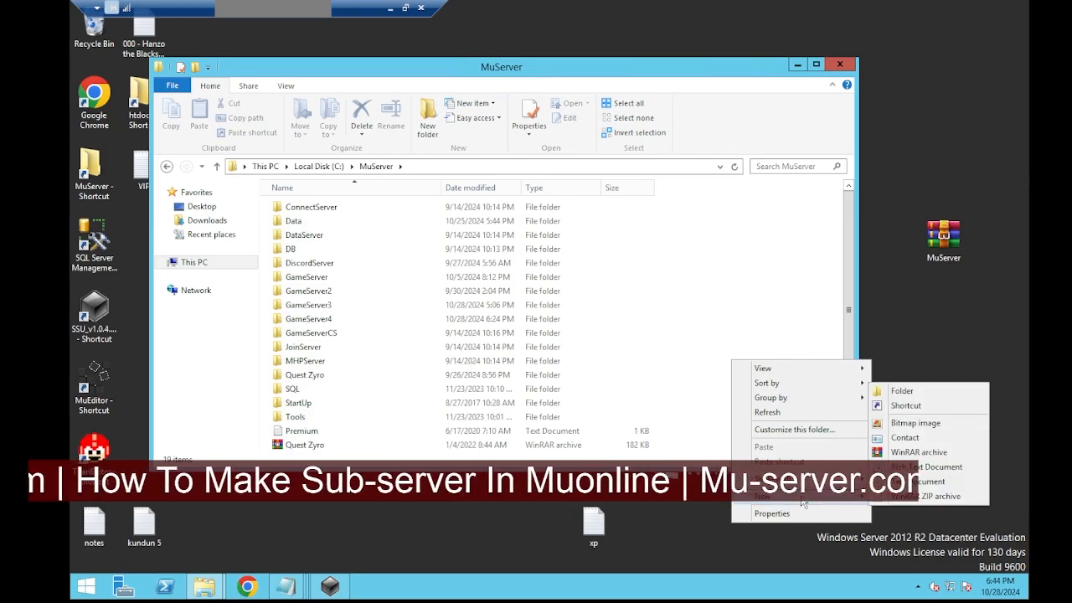
{"action": "left_click", "coordinate": [896, 391]}
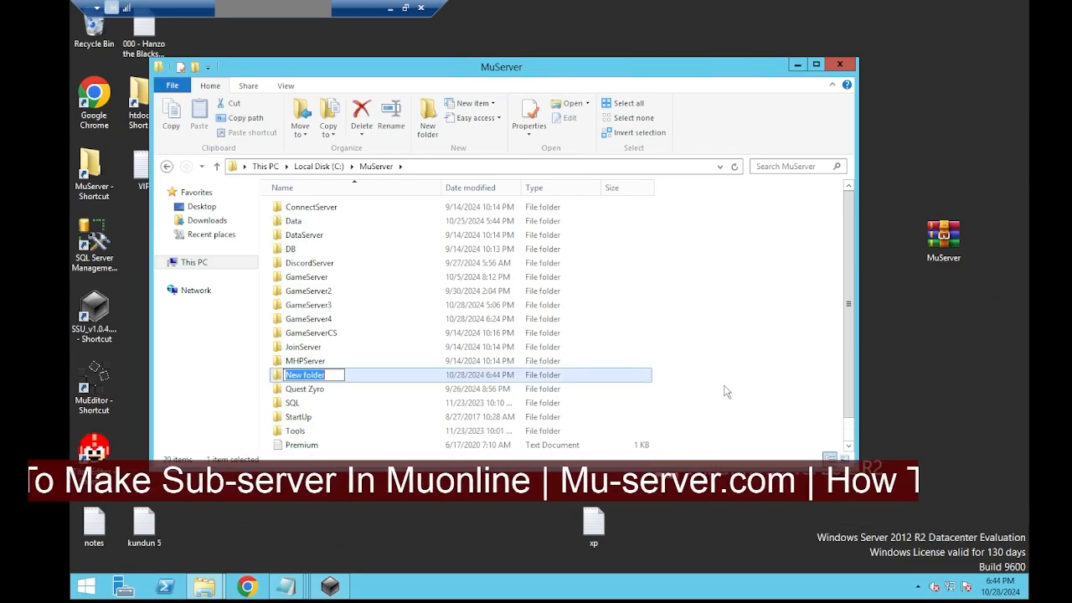
{"action": "type", "text": "GameServ"}
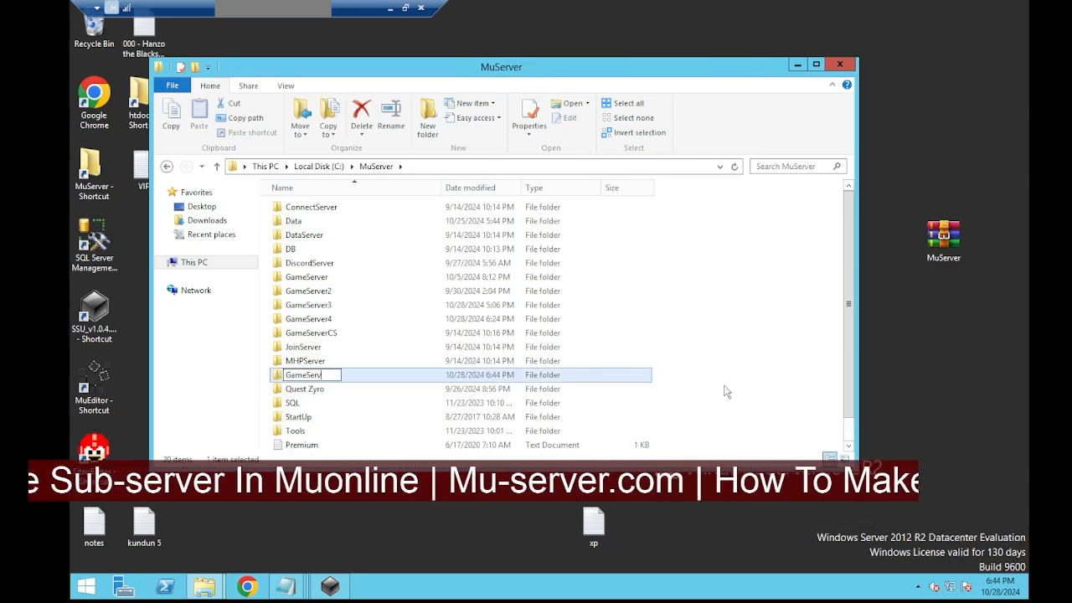
{"action": "type", "text": "er"}
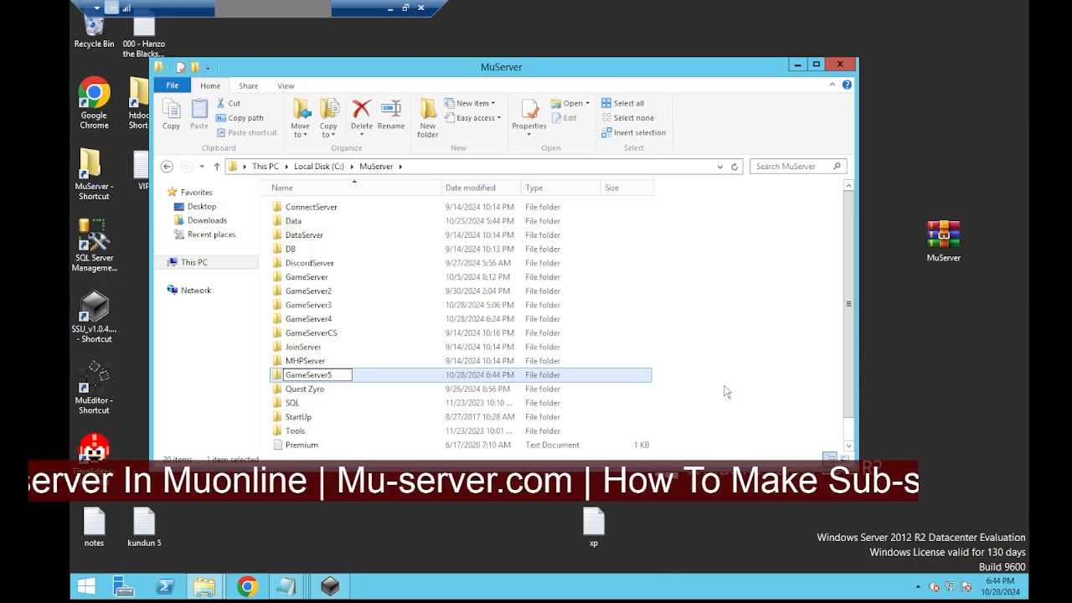
{"action": "type", "text": "5"}
{"action": "key", "text": "Return"}
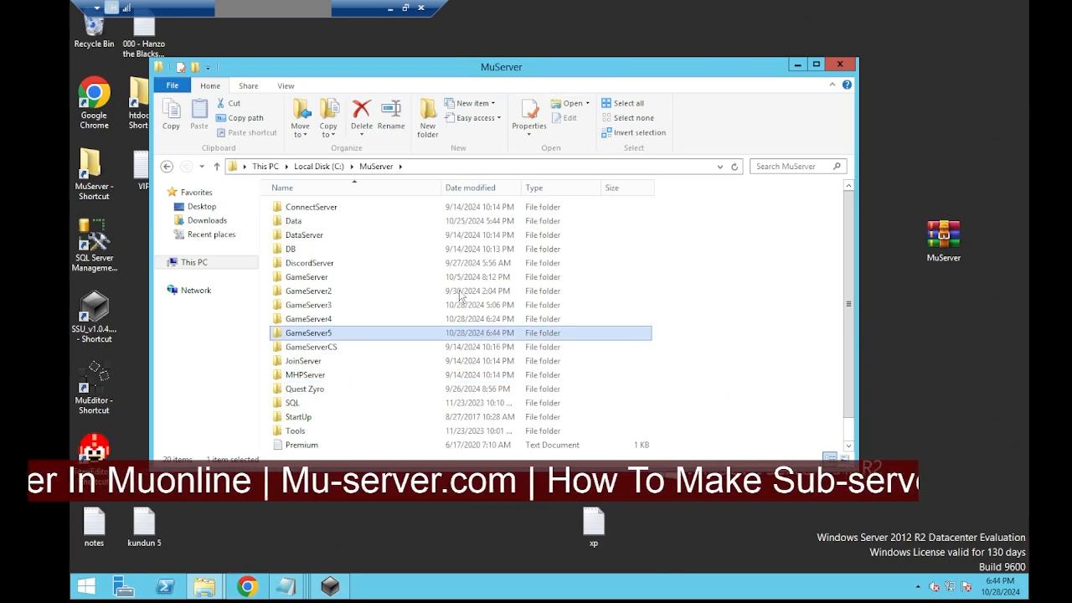
Copy the Data, DataServer and GameServer folders from MuServer into the GameServer5 folder.
{"action": "left_click", "coordinate": [303, 222]}
{"action": "left_click", "coordinate": [305, 235], "text": "ctrl"}
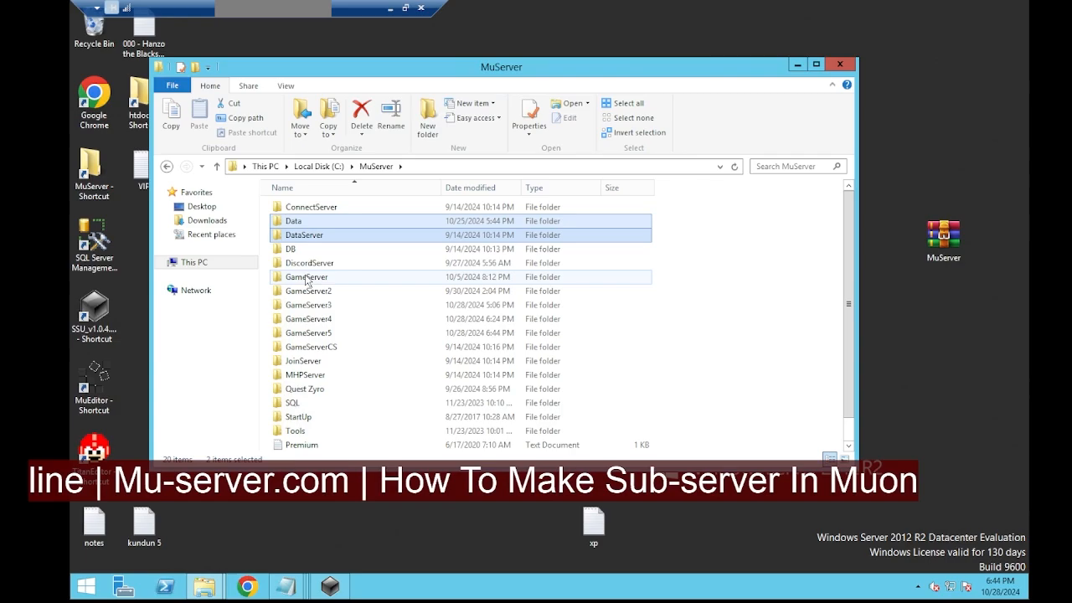
{"action": "left_click", "coordinate": [306, 277], "text": "ctrl"}
{"action": "right_click", "coordinate": [307, 281]}
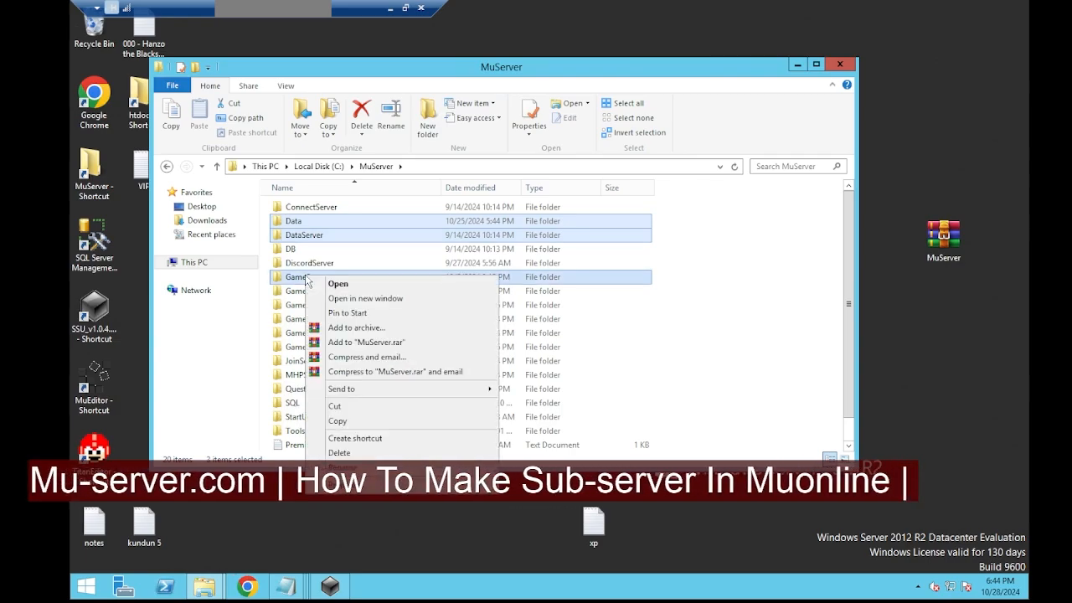
{"action": "left_click", "coordinate": [369, 427]}
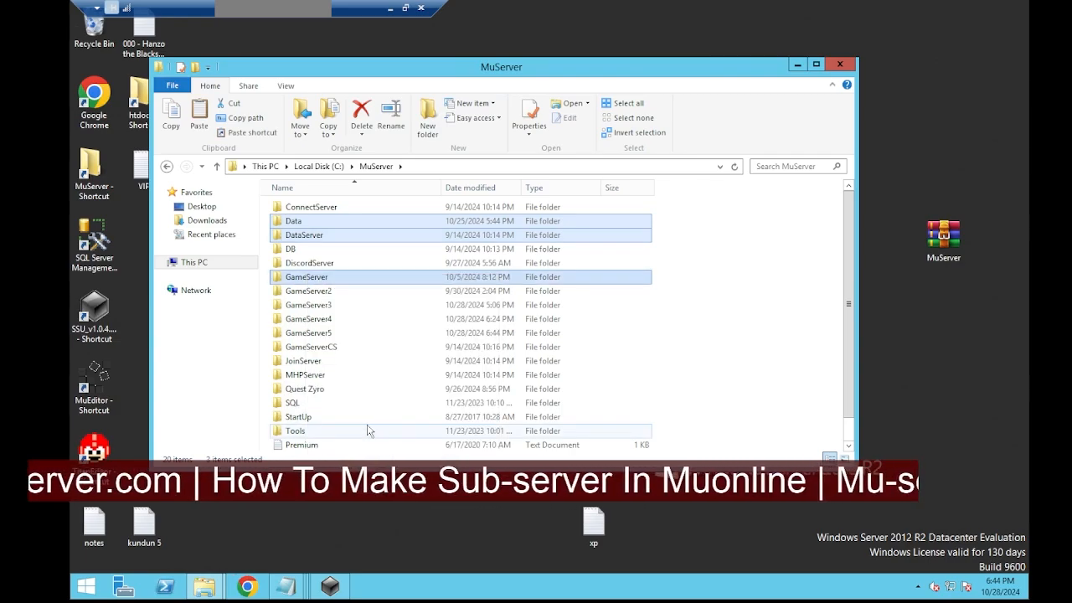
{"action": "double_click", "coordinate": [333, 334]}
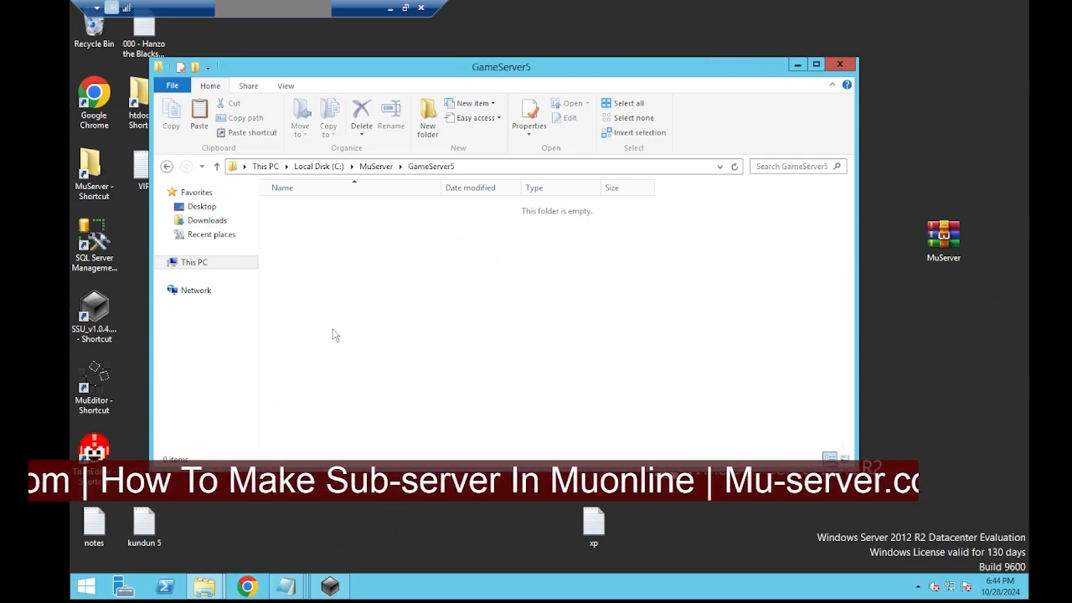
{"action": "right_click", "coordinate": [406, 284]}
{"action": "left_click", "coordinate": [463, 371]}
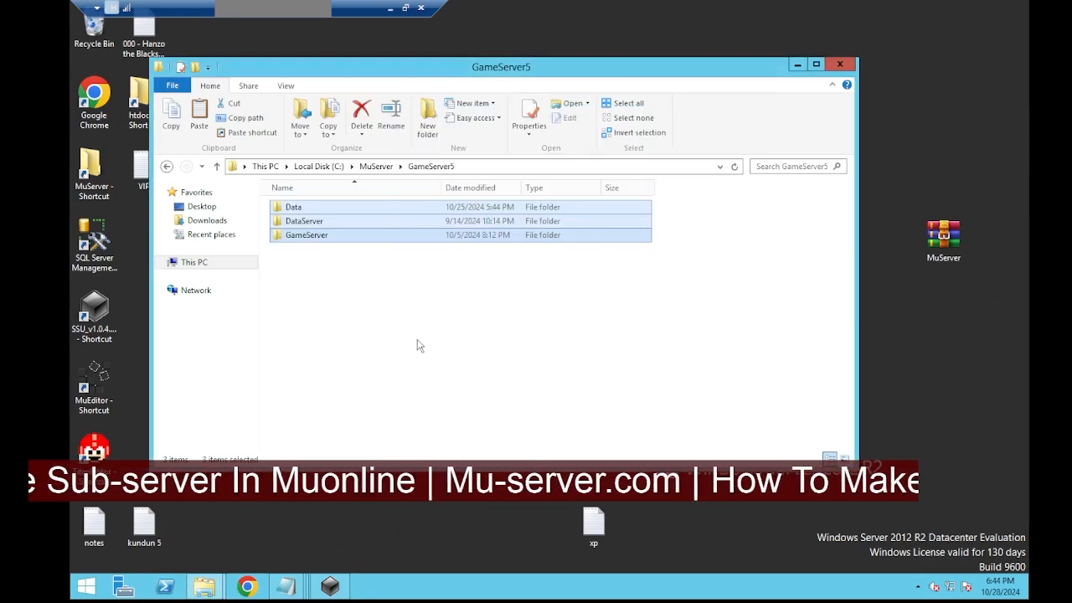
Add a ServerCode 3 line with port 55904 to MapServerInfo in GameServer5's Data folder and save the file.
{"action": "left_click", "coordinate": [333, 251]}
{"action": "double_click", "coordinate": [337, 207]}
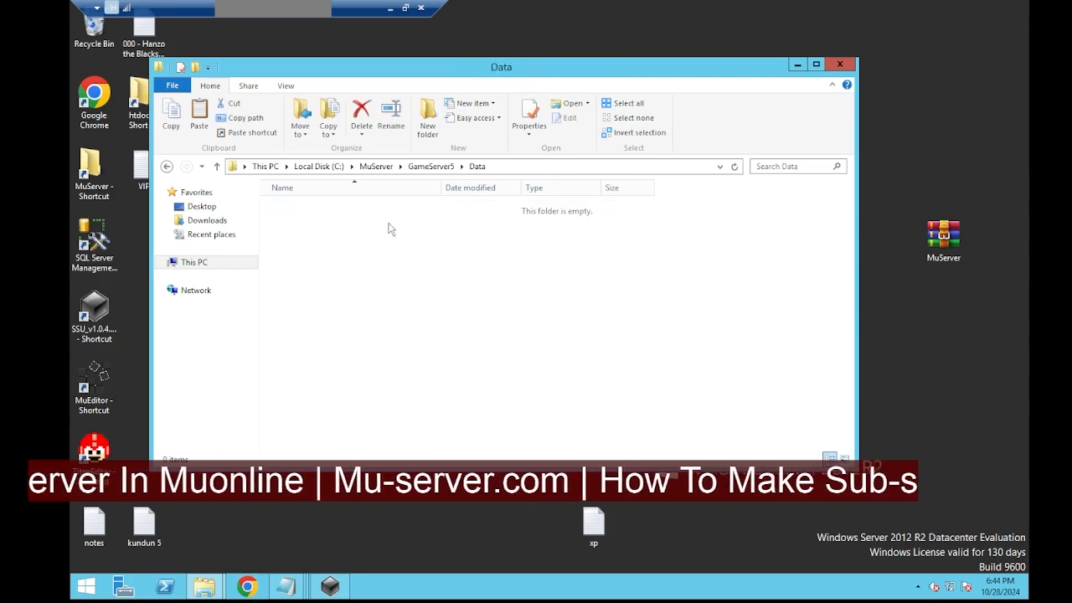
{"action": "scroll", "coordinate": [342, 443], "scroll_direction": "down", "scroll_amount": 3}
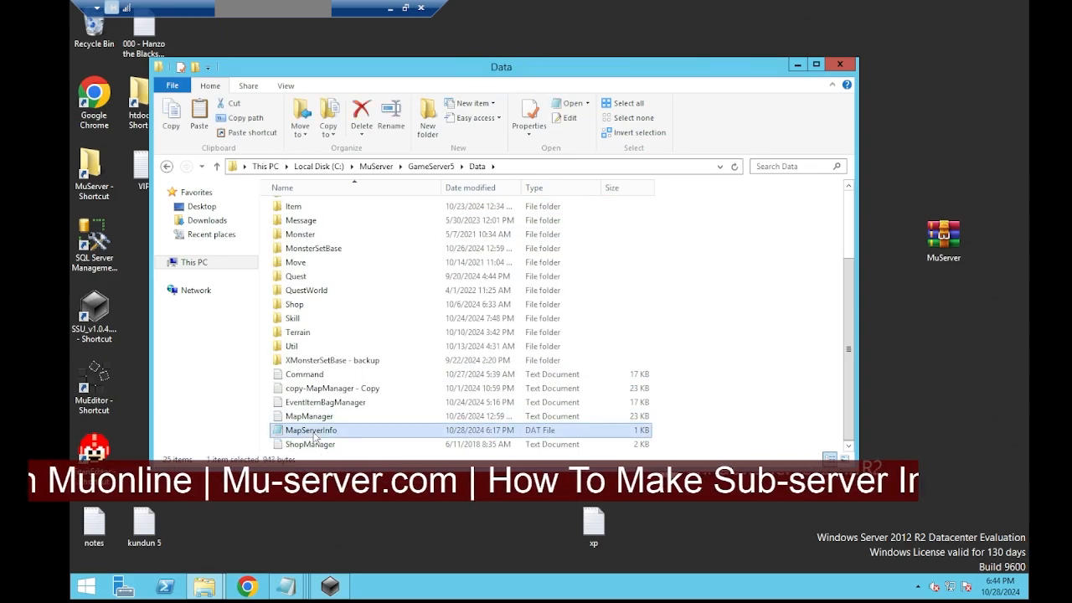
{"action": "double_click", "coordinate": [311, 430]}
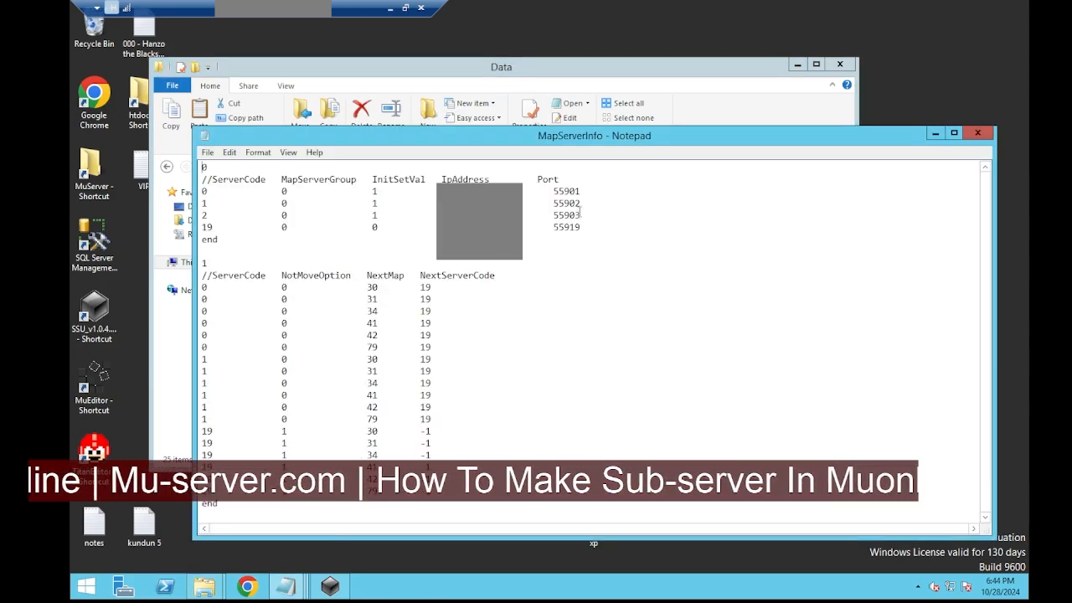
{"action": "left_click_drag", "start_coordinate": [581, 215], "coordinate": [186, 215]}
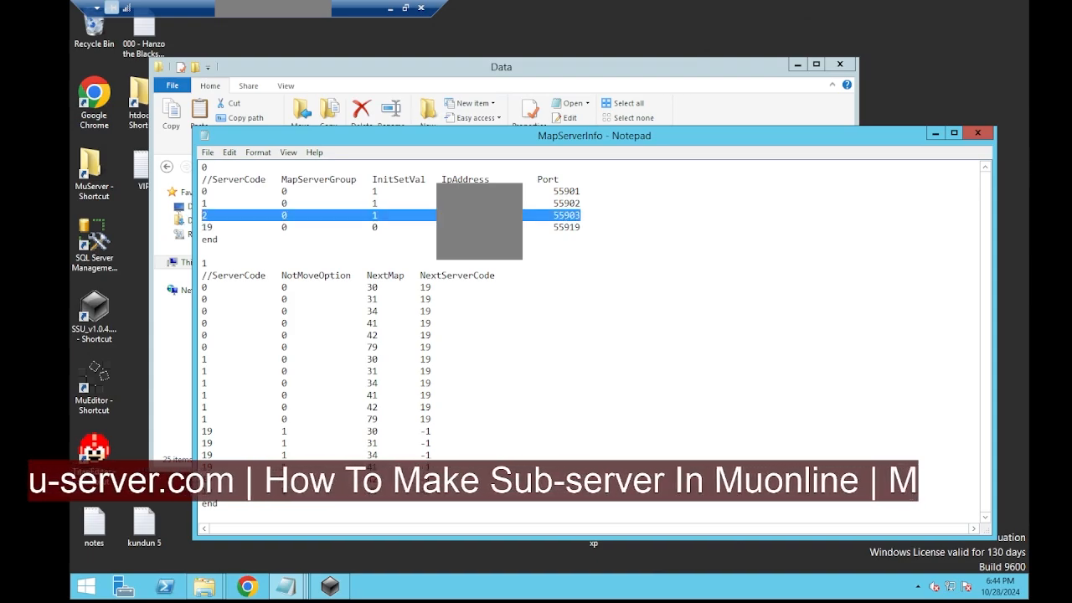
{"action": "left_click", "coordinate": [584, 214]}
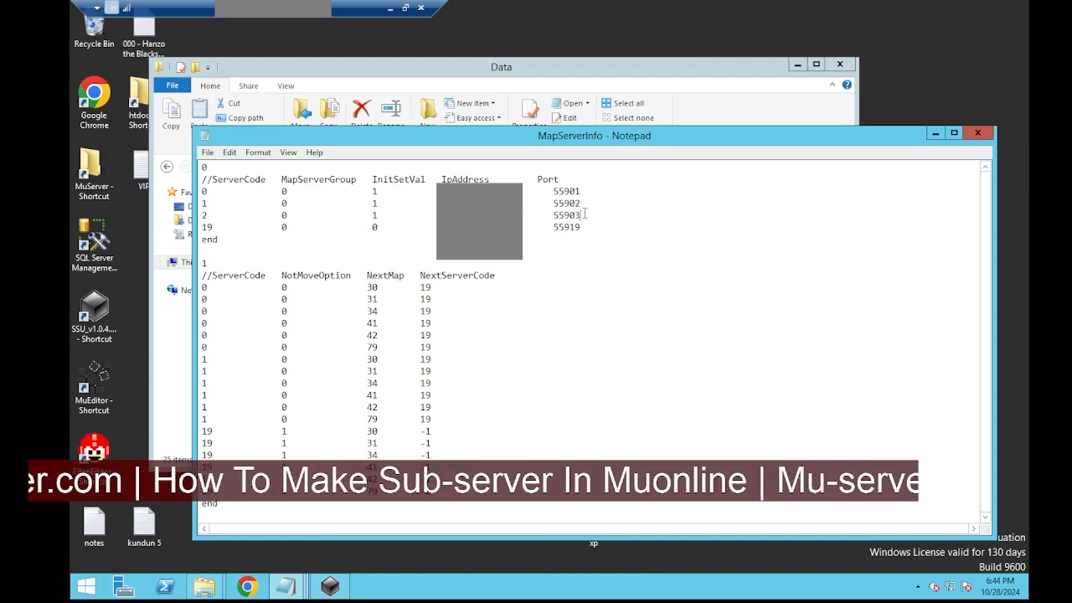
{"action": "key", "text": "Return"}
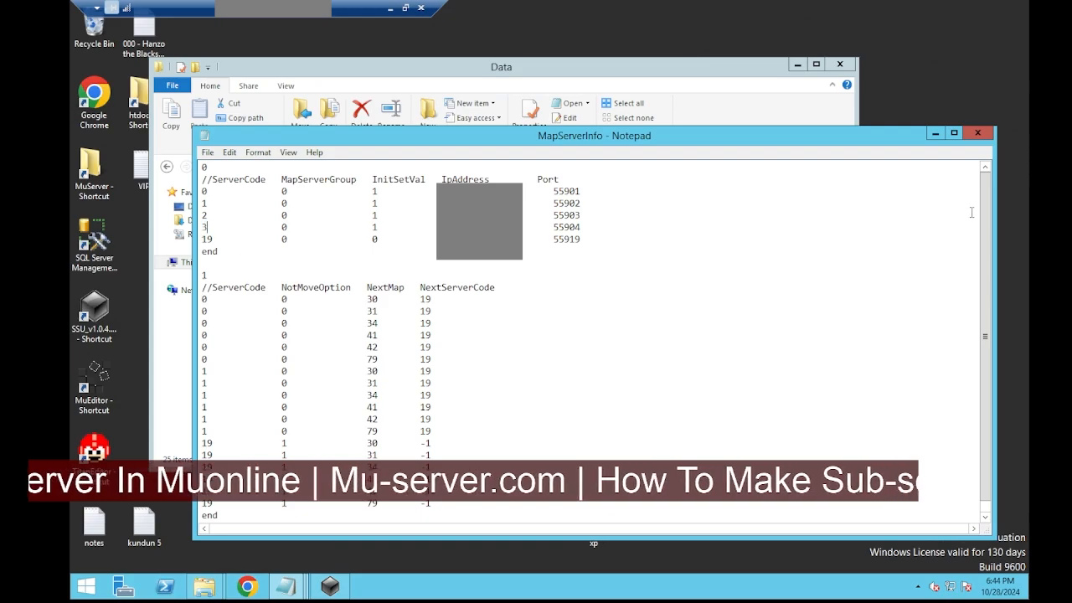
{"action": "key", "text": "alt+F4"}
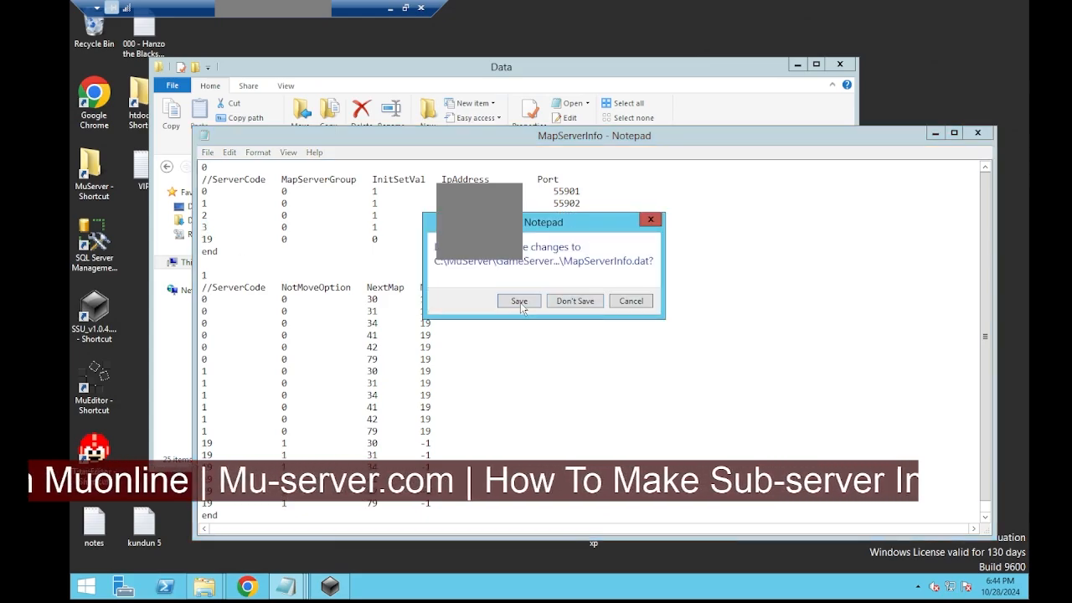
{"action": "left_click", "coordinate": [519, 302]}
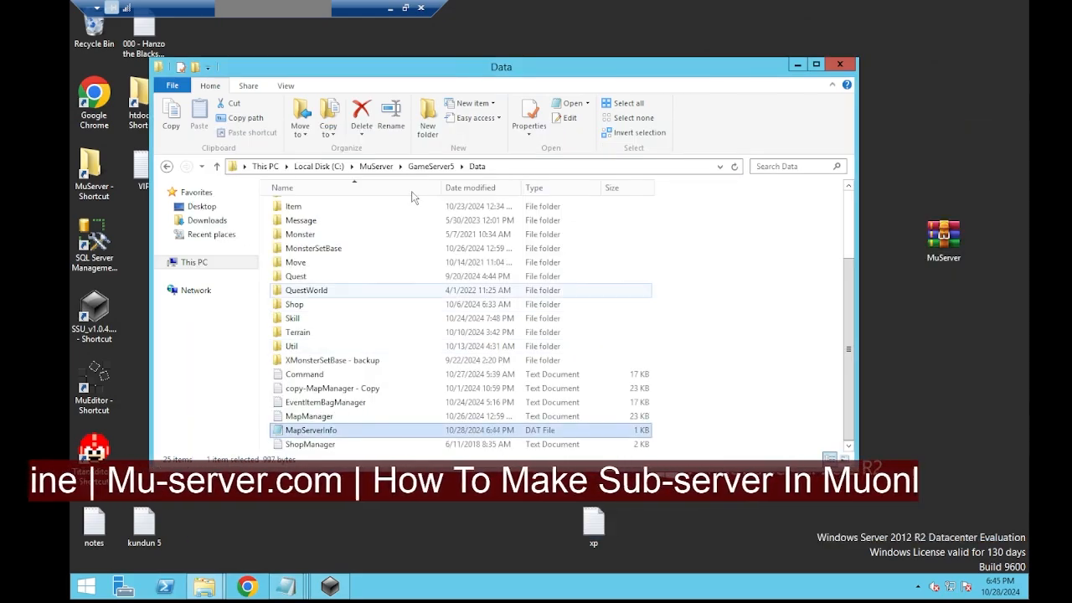
Set DataServerPort to 55976 in the DataServer configuration file of GameServer5's DataServer folder and save it.
{"action": "left_click", "coordinate": [431, 166]}
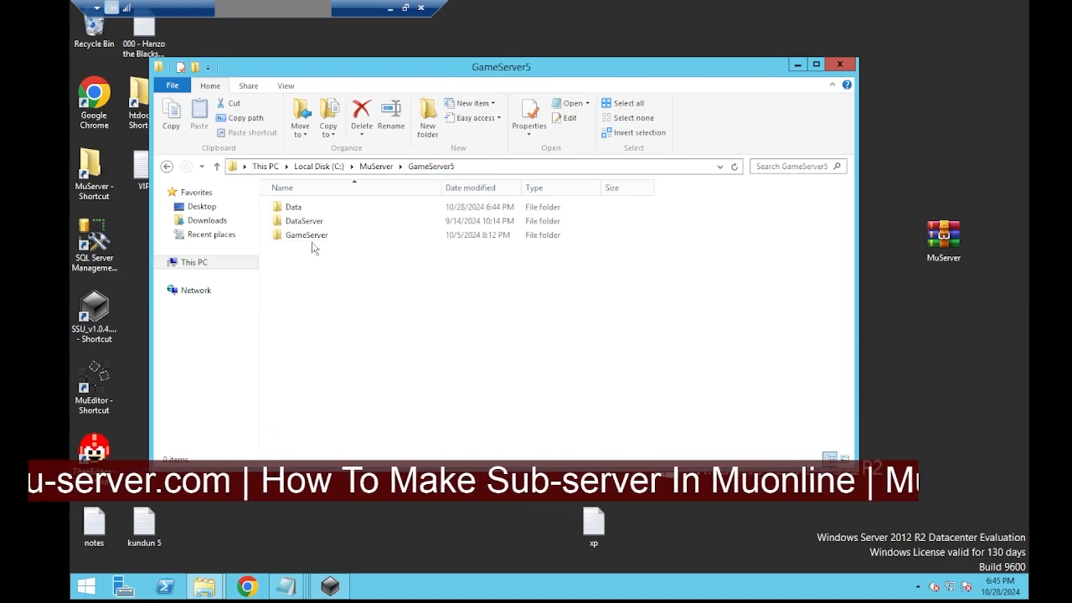
{"action": "double_click", "coordinate": [311, 221]}
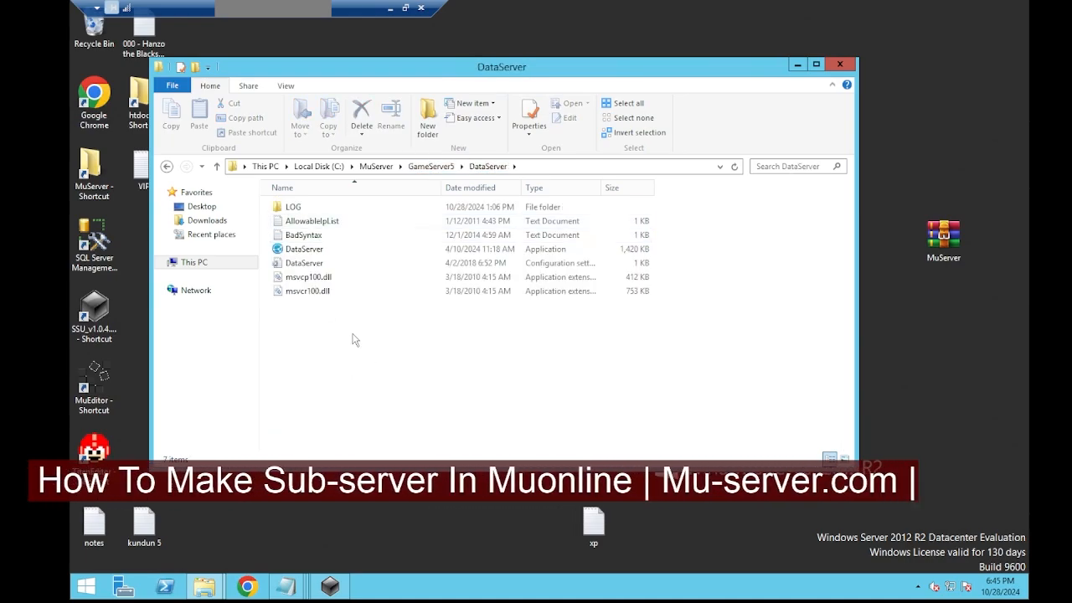
{"action": "double_click", "coordinate": [307, 209]}
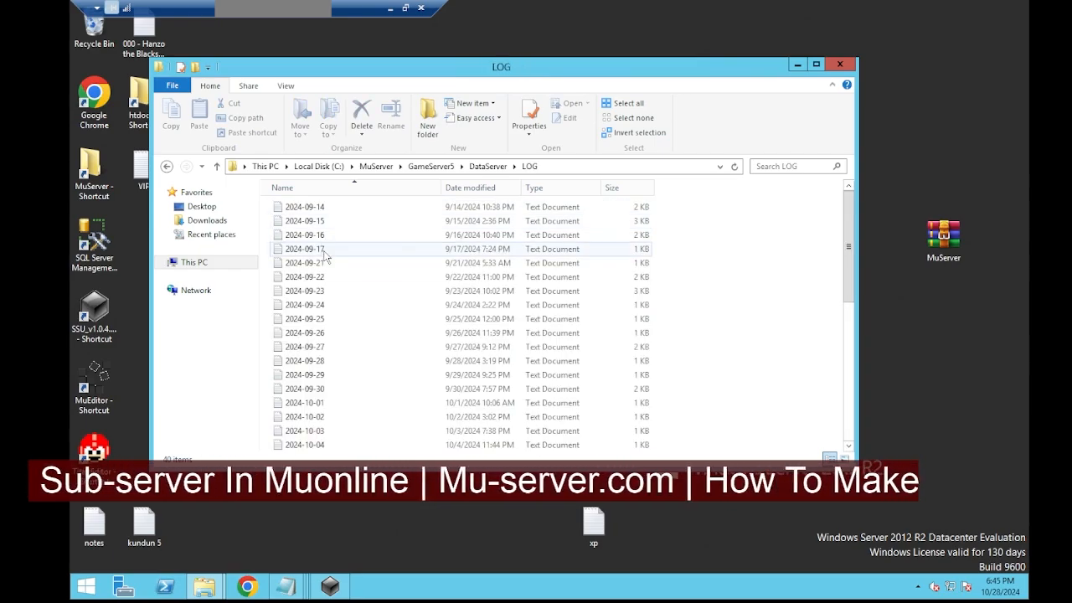
{"action": "left_click", "coordinate": [486, 166]}
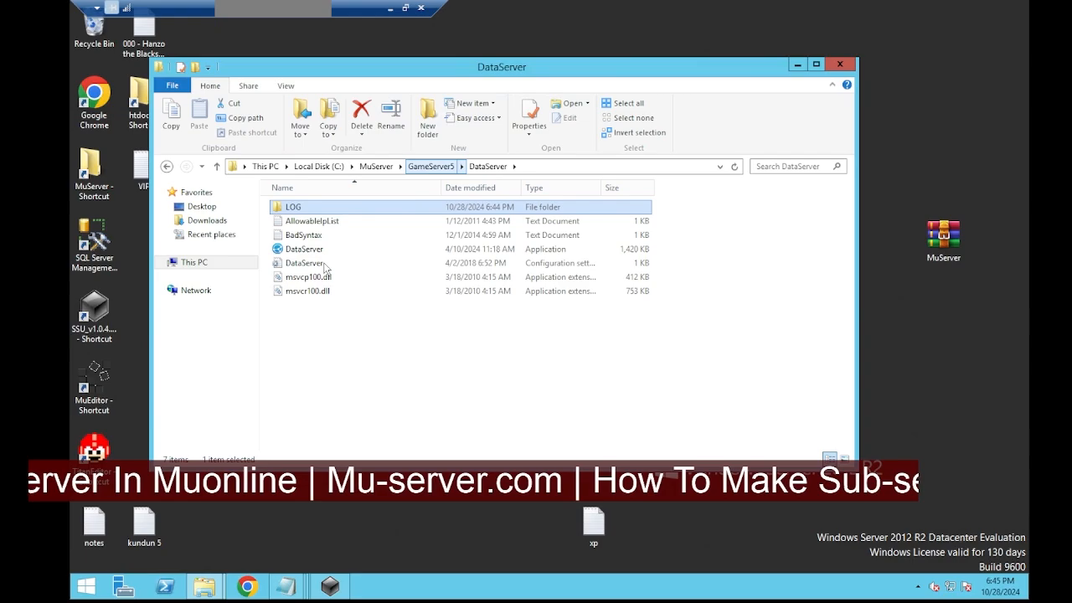
{"action": "double_click", "coordinate": [310, 263]}
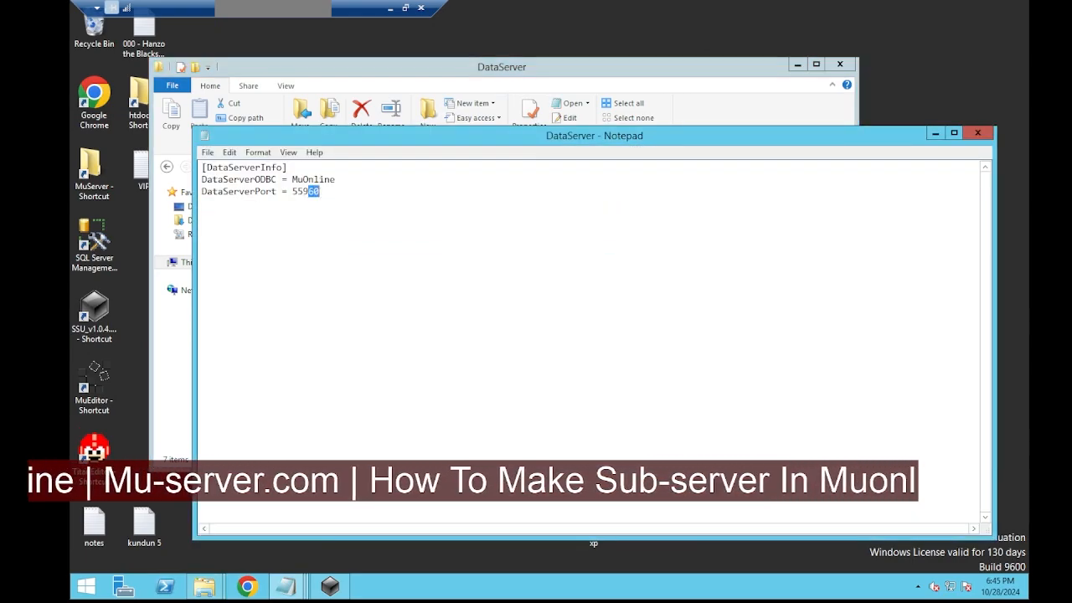
{"action": "left_click", "coordinate": [969, 135]}
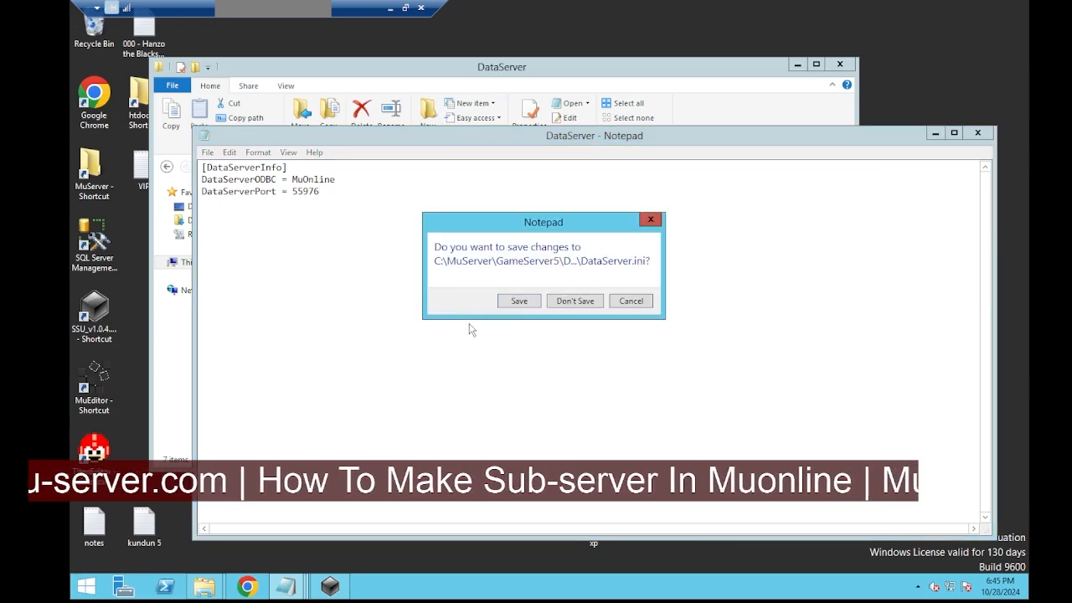
{"action": "left_click", "coordinate": [509, 302]}
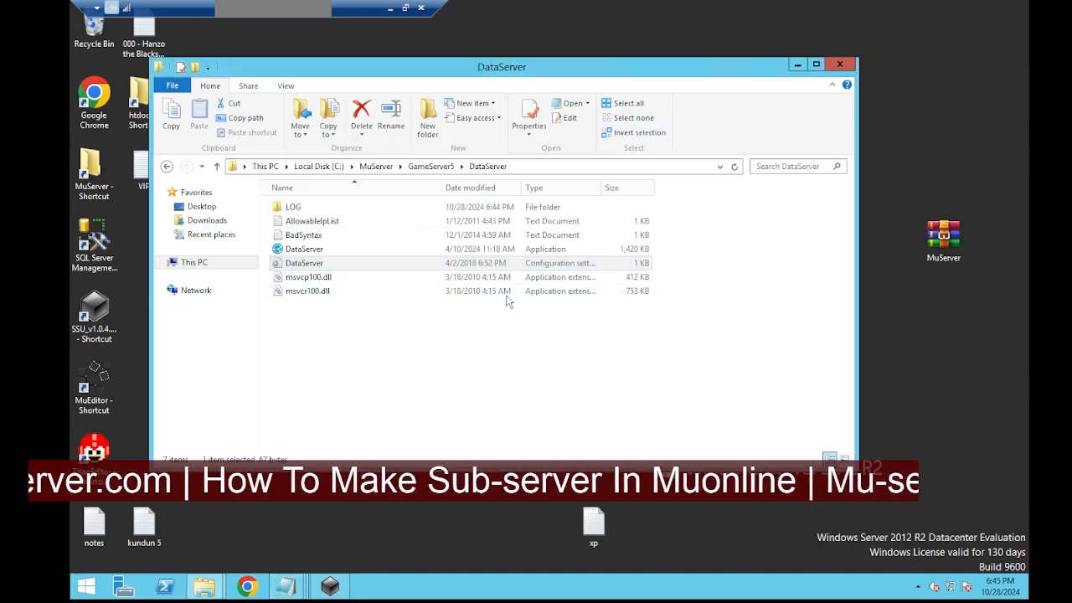
Open GameServerInfo - Common from the Data folder inside GameServer5's GameServer folder.
{"action": "left_click", "coordinate": [430, 166]}
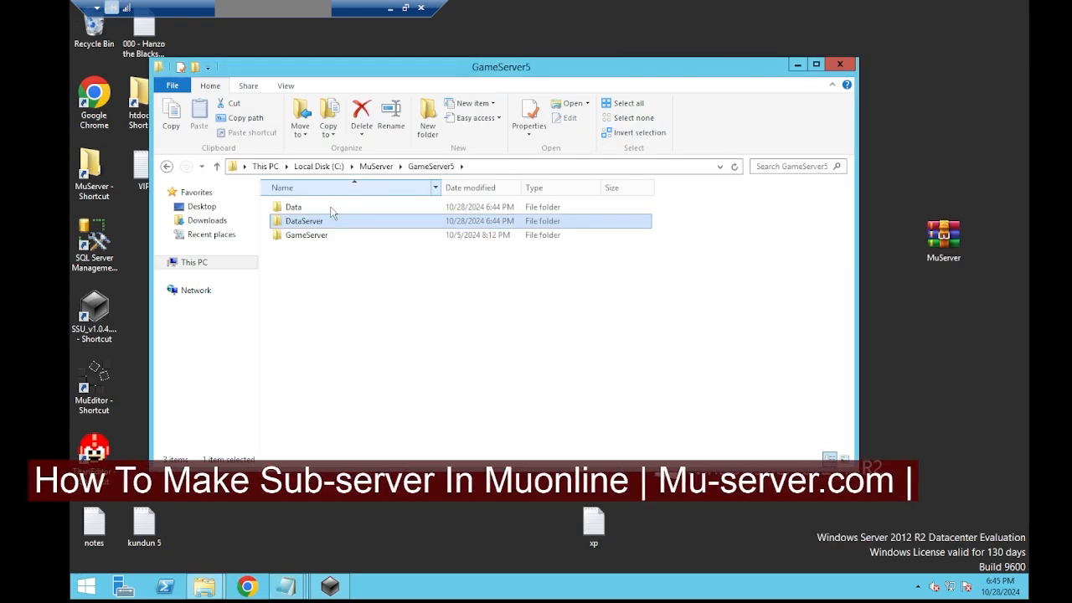
{"action": "left_click", "coordinate": [326, 238]}
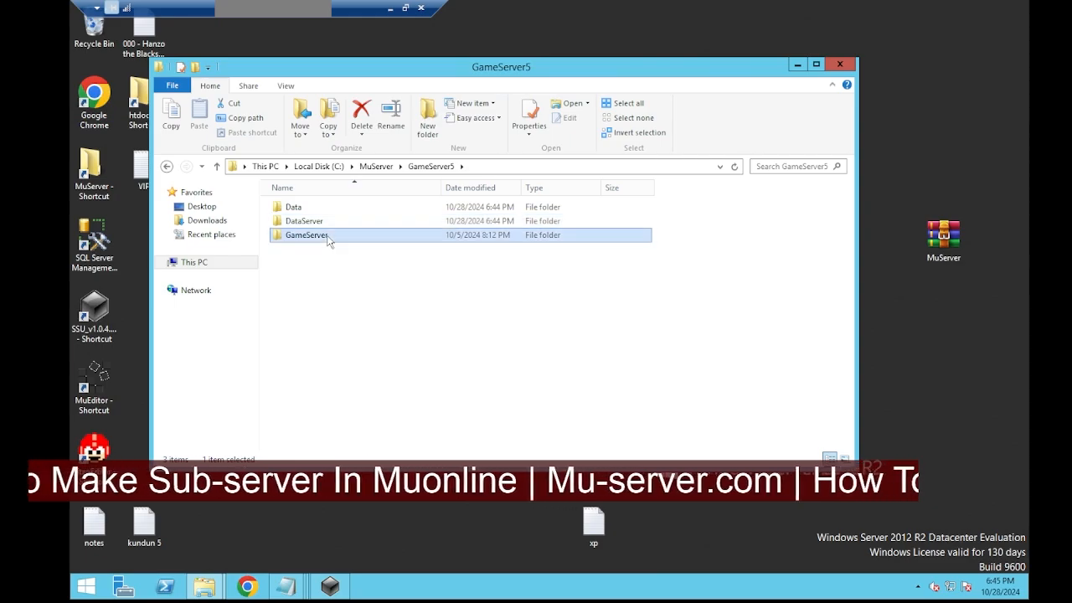
{"action": "key", "text": "Return"}
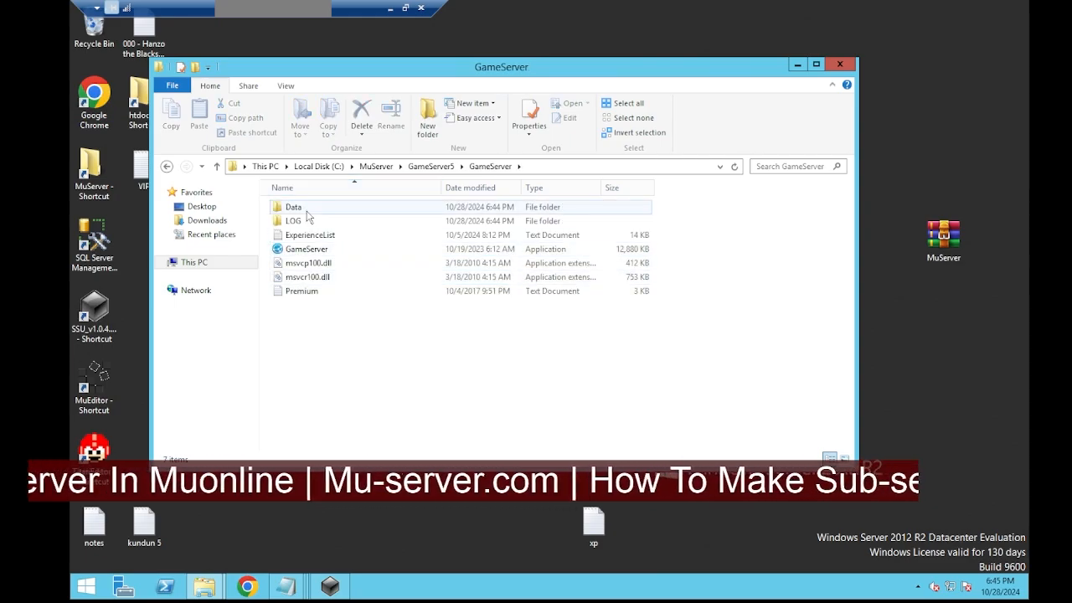
{"action": "left_click", "coordinate": [306, 210]}
{"action": "key", "text": "Return"}
{"action": "left_click", "coordinate": [349, 263]}
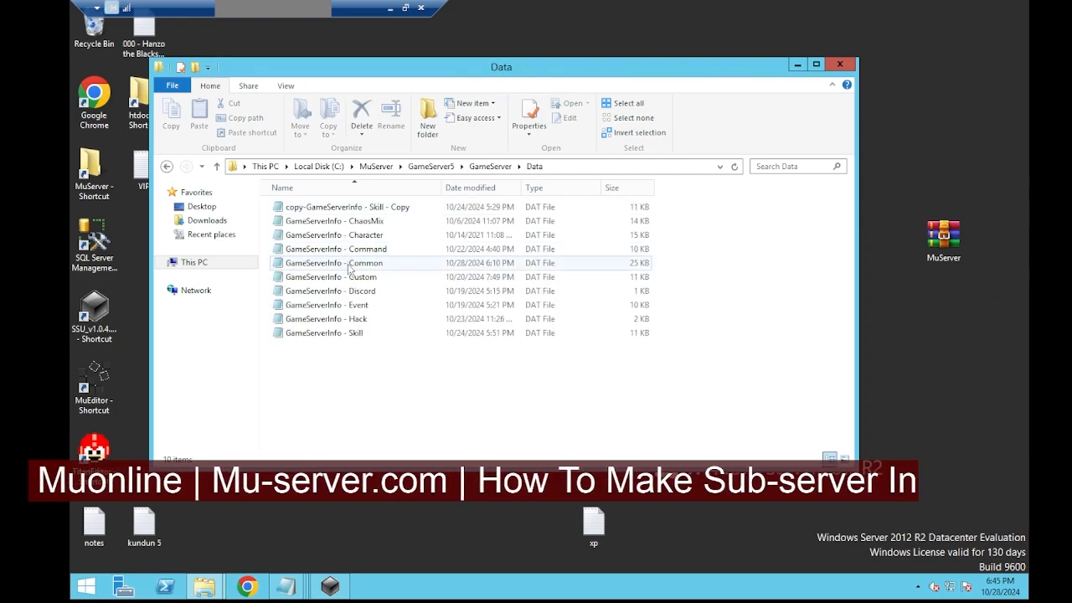
{"action": "key", "text": "Return"}
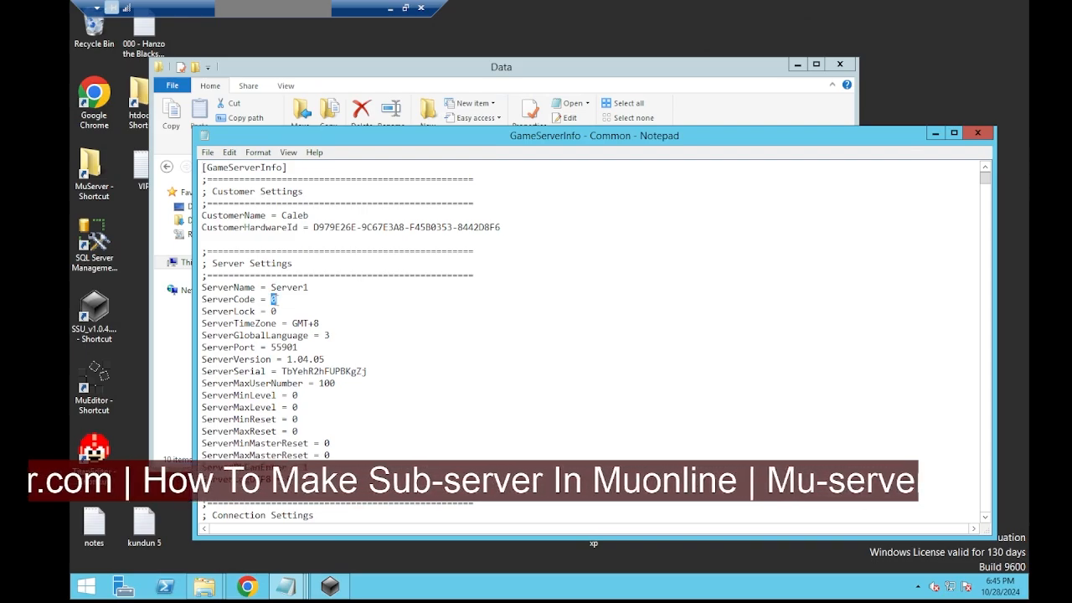
Check the server codes and ports in the ServerList file of the ConnectServer folder and close it.
{"action": "left_click", "coordinate": [178, 366]}
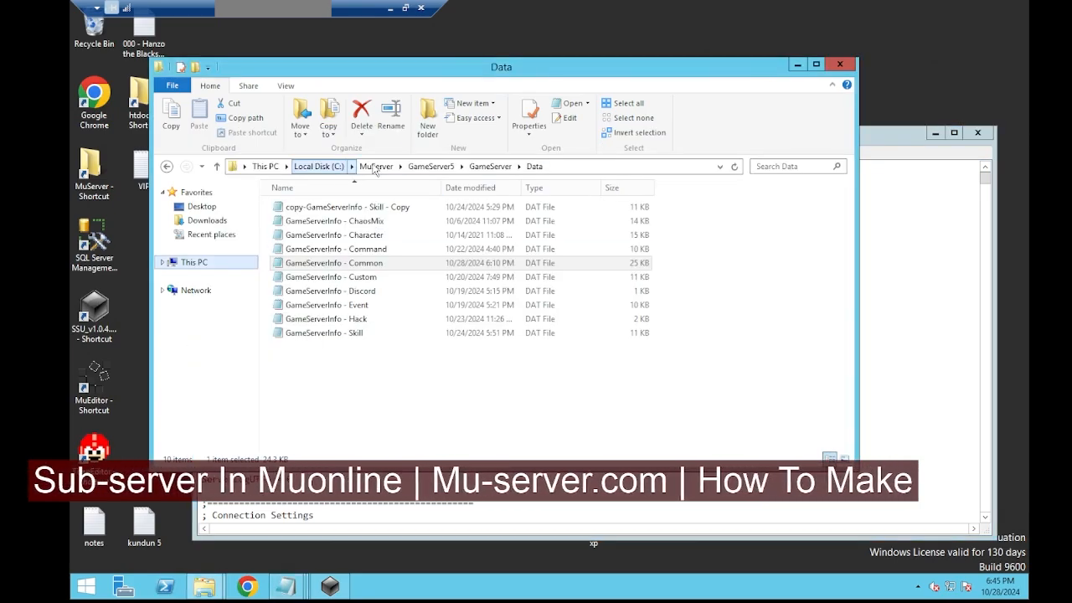
{"action": "left_click", "coordinate": [376, 166]}
{"action": "left_click", "coordinate": [325, 218]}
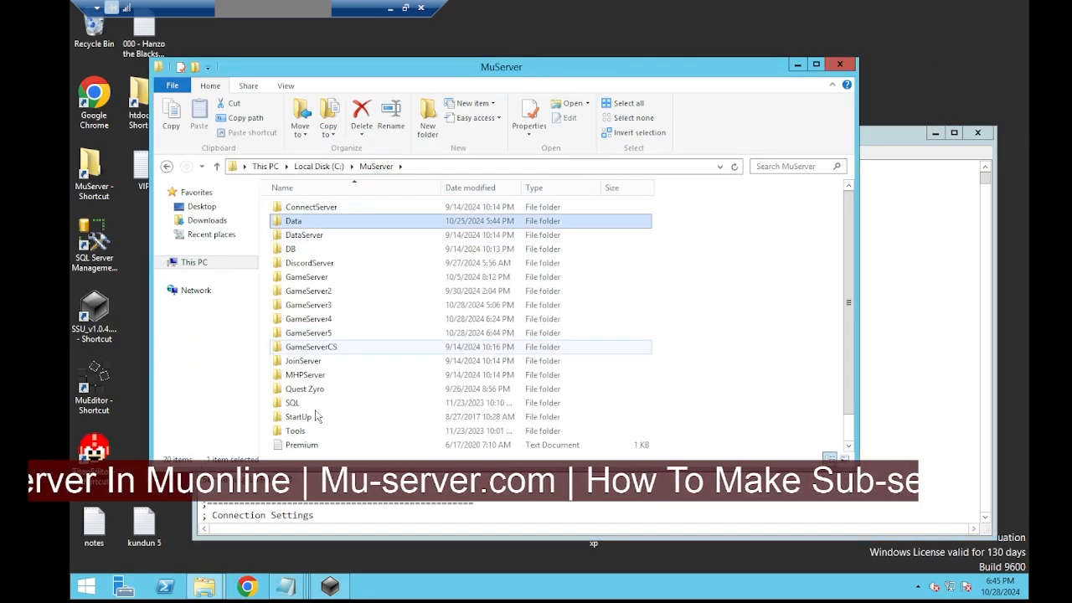
{"action": "double_click", "coordinate": [324, 208]}
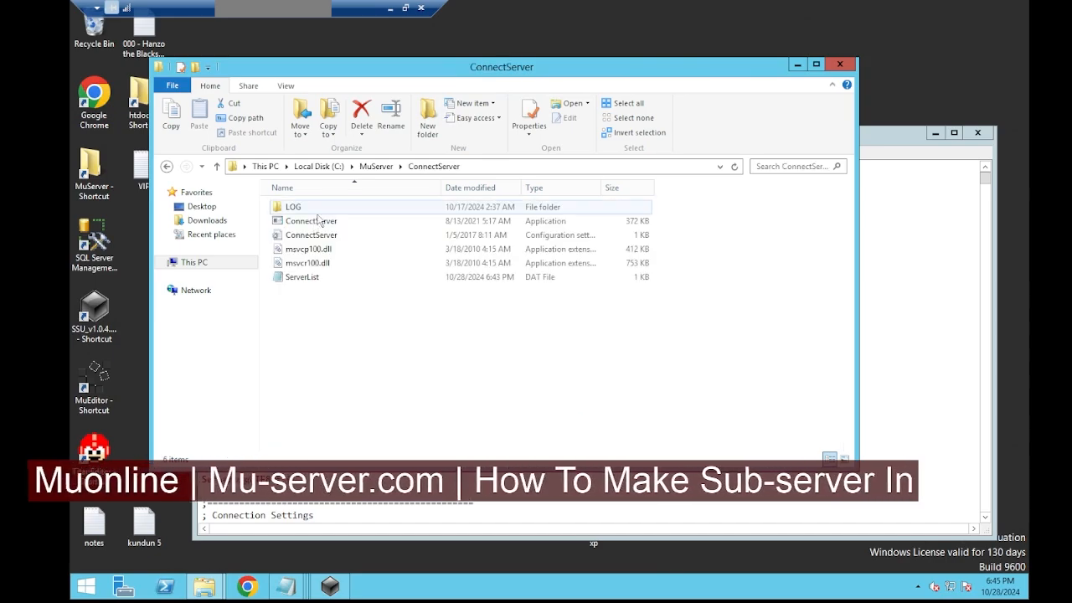
{"action": "double_click", "coordinate": [304, 278]}
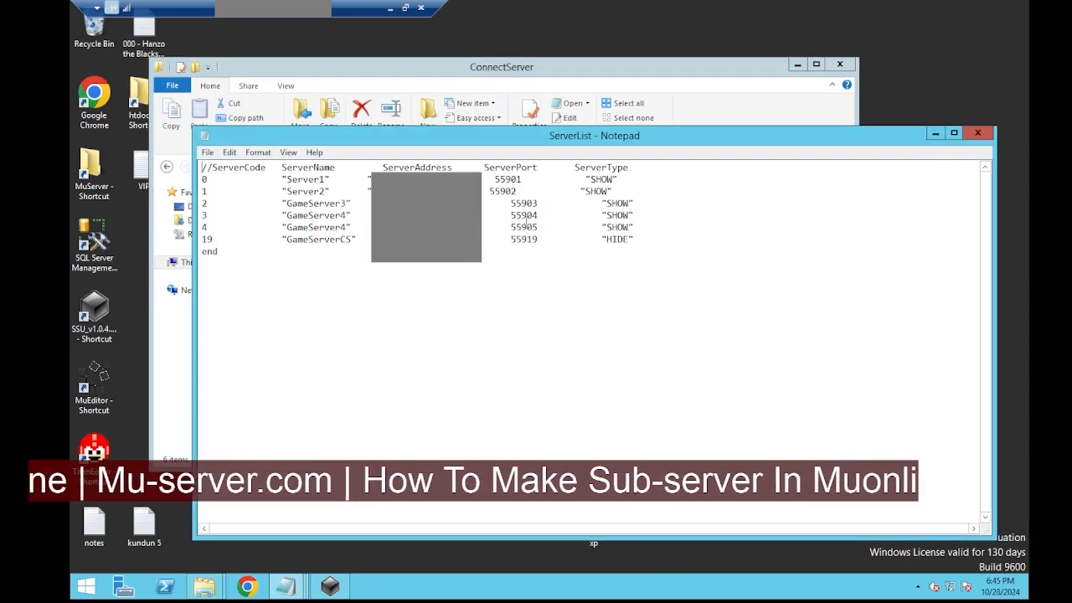
{"action": "left_click", "coordinate": [977, 135]}
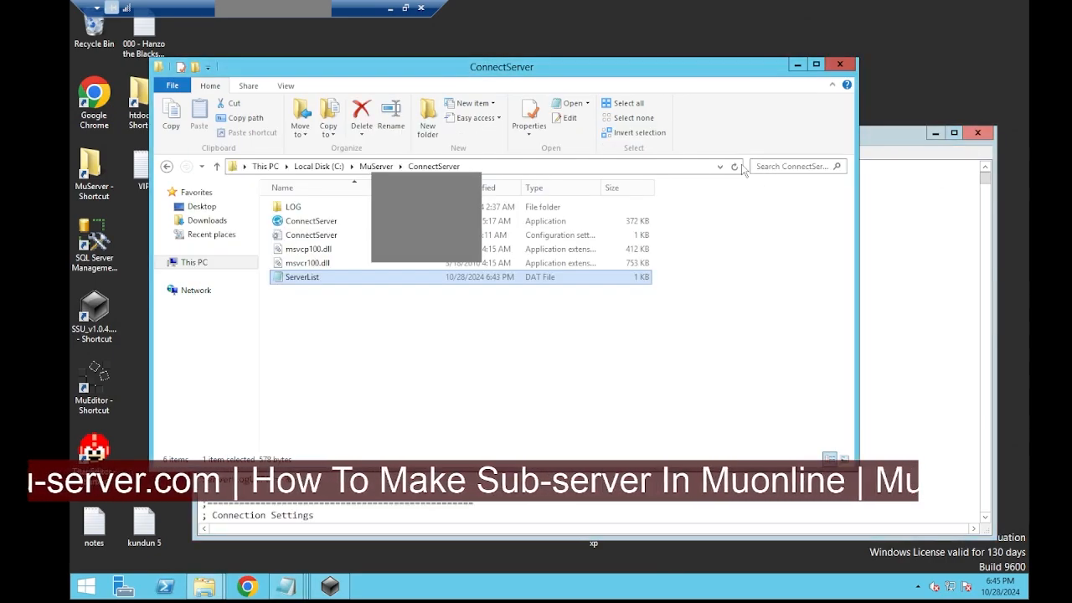
In GameServerInfo - Common, set ServerName to Server5, ServerCode to 4 and ServerPort to 55904, update DataServerPort, and save the file.
{"action": "left_click", "coordinate": [908, 284]}
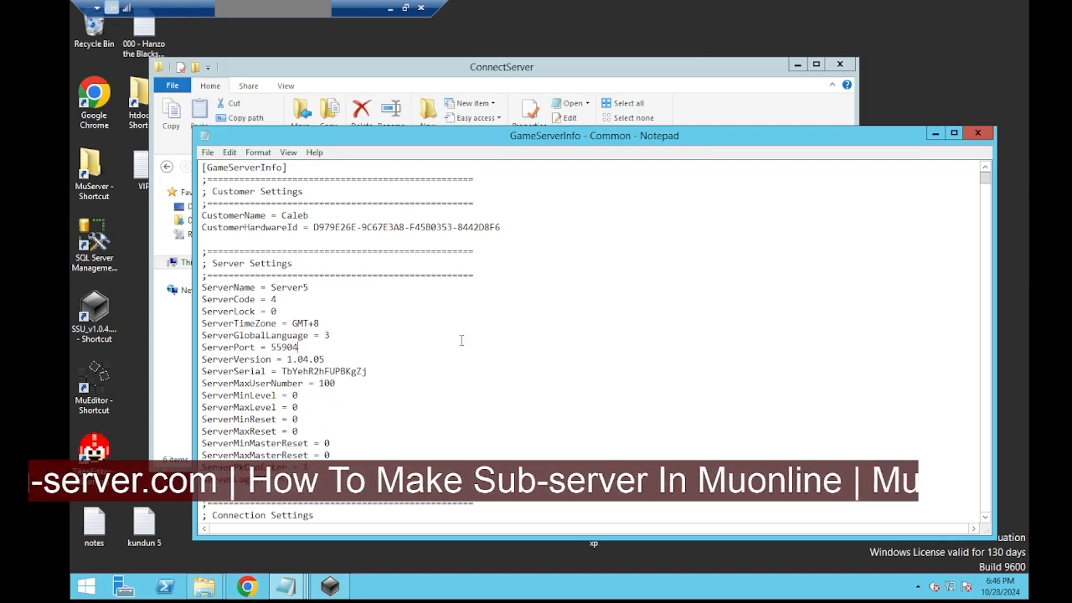
{"action": "scroll", "coordinate": [362, 376], "scroll_direction": "down", "scroll_amount": 2}
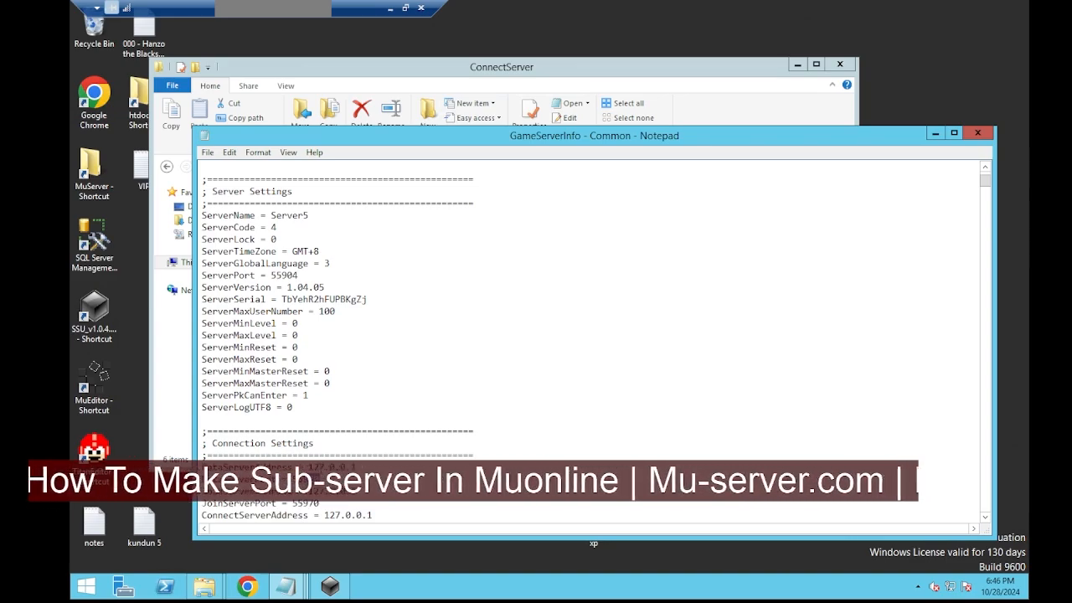
{"action": "left_click", "coordinate": [977, 133]}
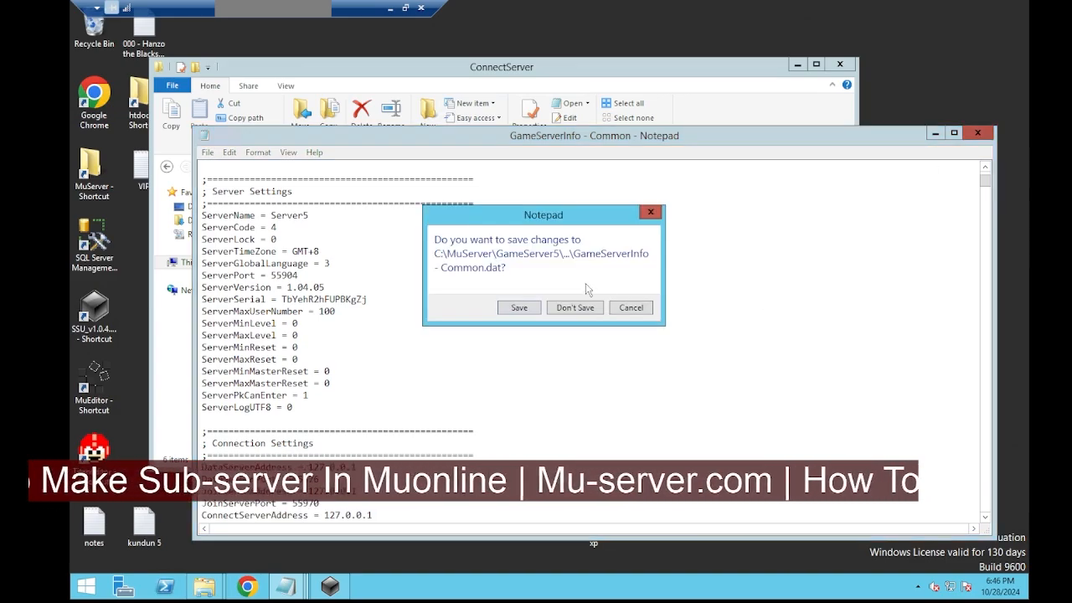
{"action": "left_click", "coordinate": [519, 308]}
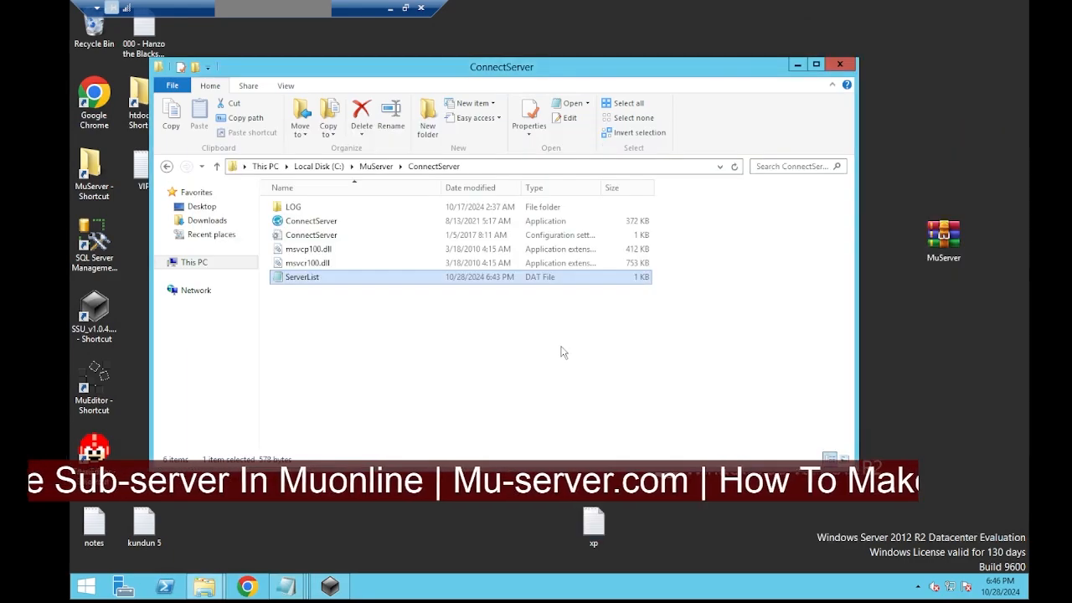
Review the port assignments in ConnectServer's ServerList again and return to the MuServer folder.
{"action": "left_click", "coordinate": [366, 347]}
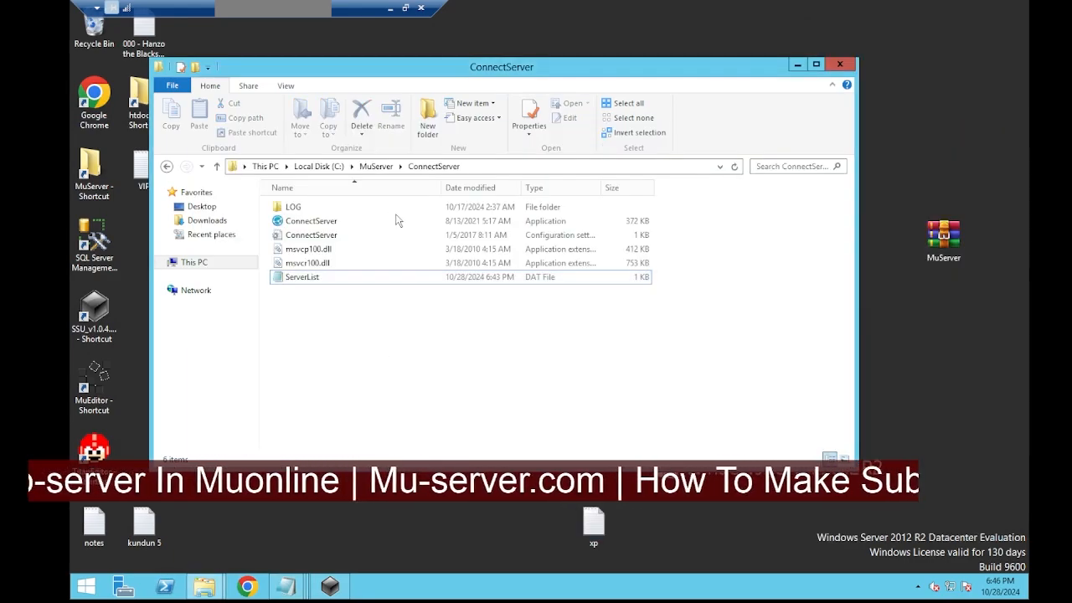
{"action": "left_click", "coordinate": [377, 166]}
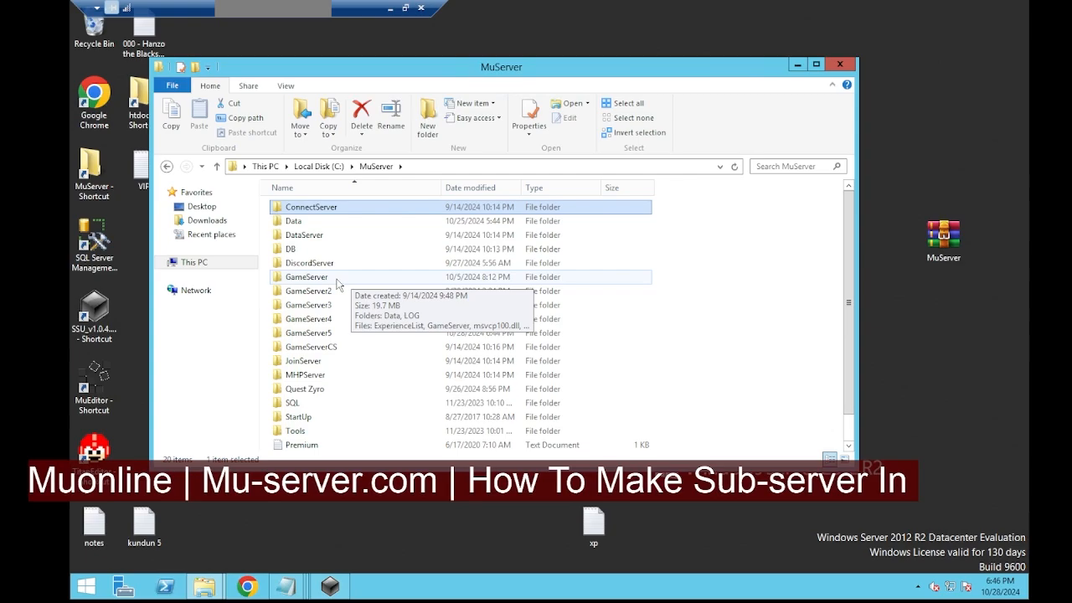
{"action": "double_click", "coordinate": [359, 207]}
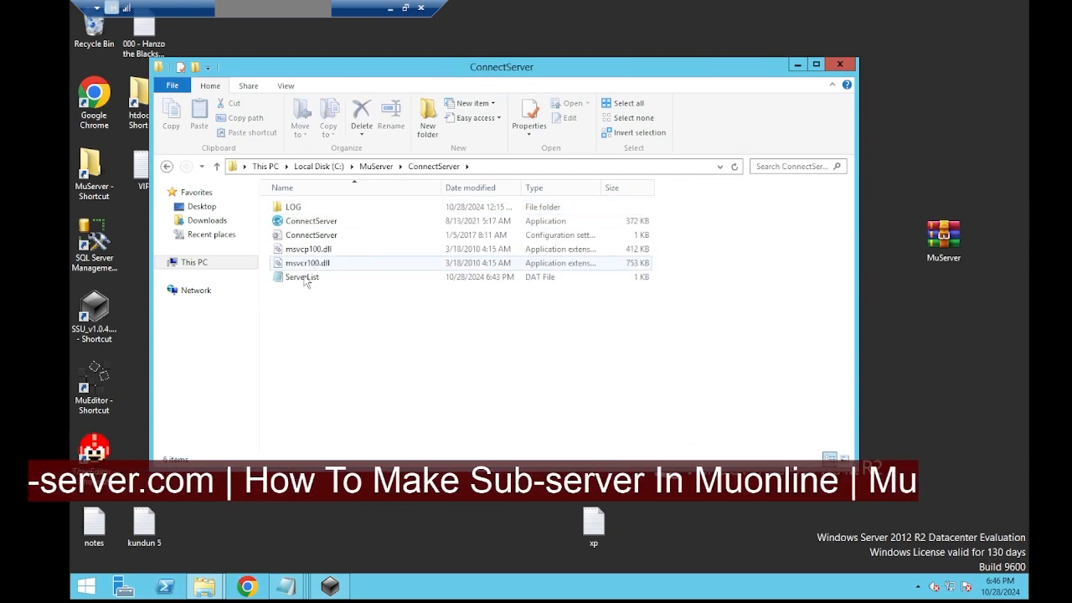
{"action": "double_click", "coordinate": [303, 277]}
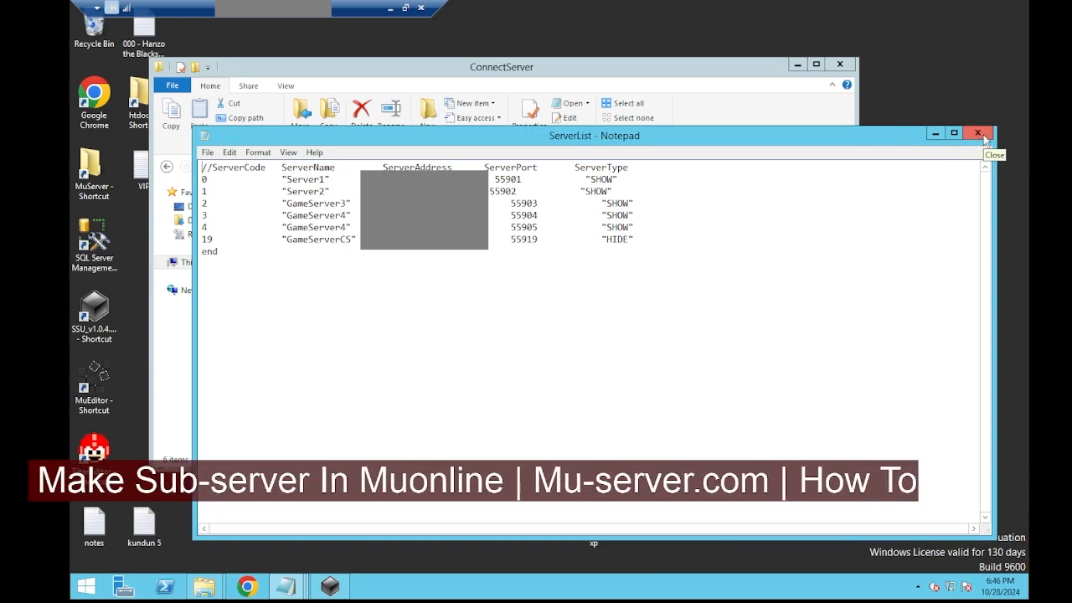
{"action": "left_click", "coordinate": [984, 137]}
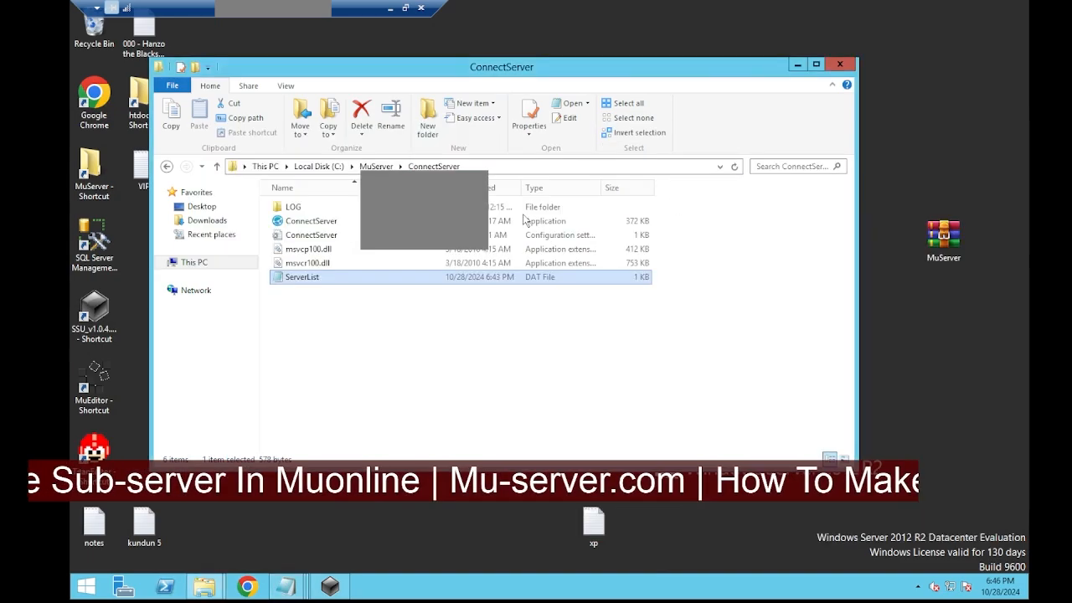
{"action": "left_click", "coordinate": [374, 166]}
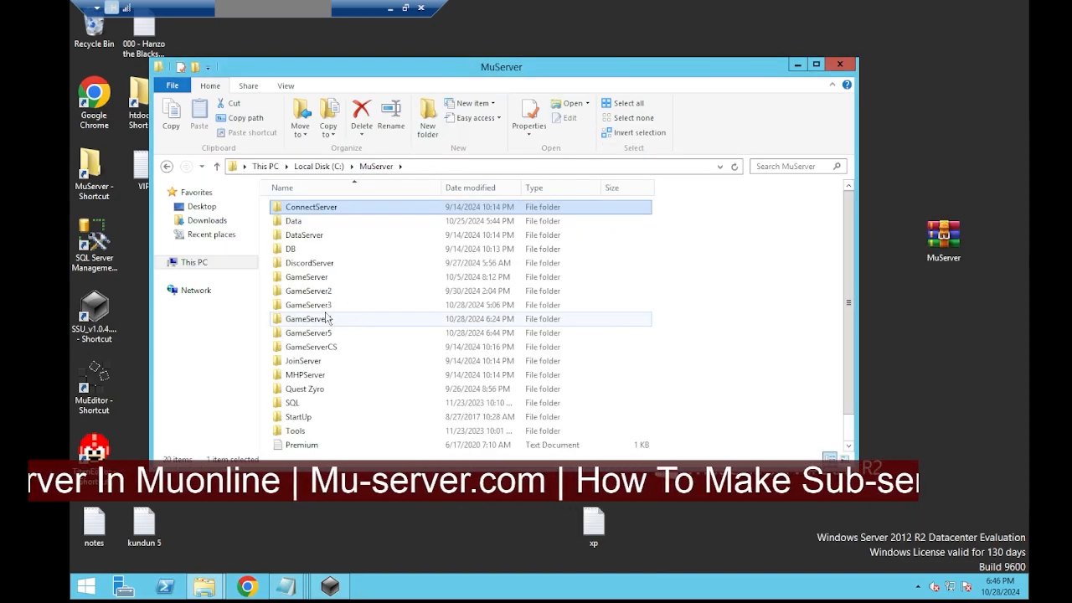
In GameServer5's GameServerInfo - Common file, set ServerPort to 55905, save the change and close the file.
{"action": "double_click", "coordinate": [306, 332]}
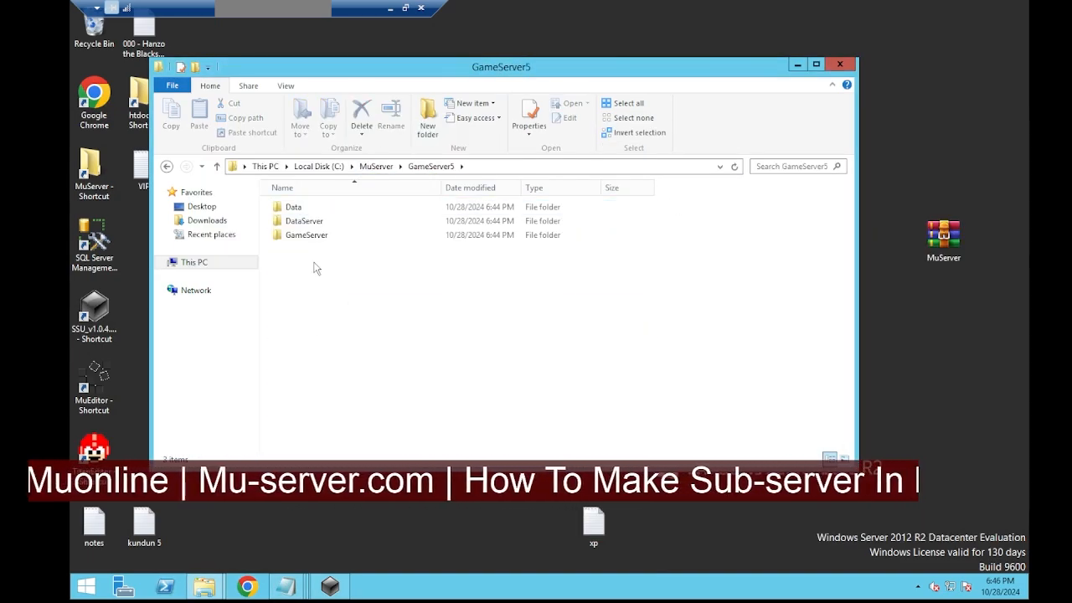
{"action": "double_click", "coordinate": [307, 235]}
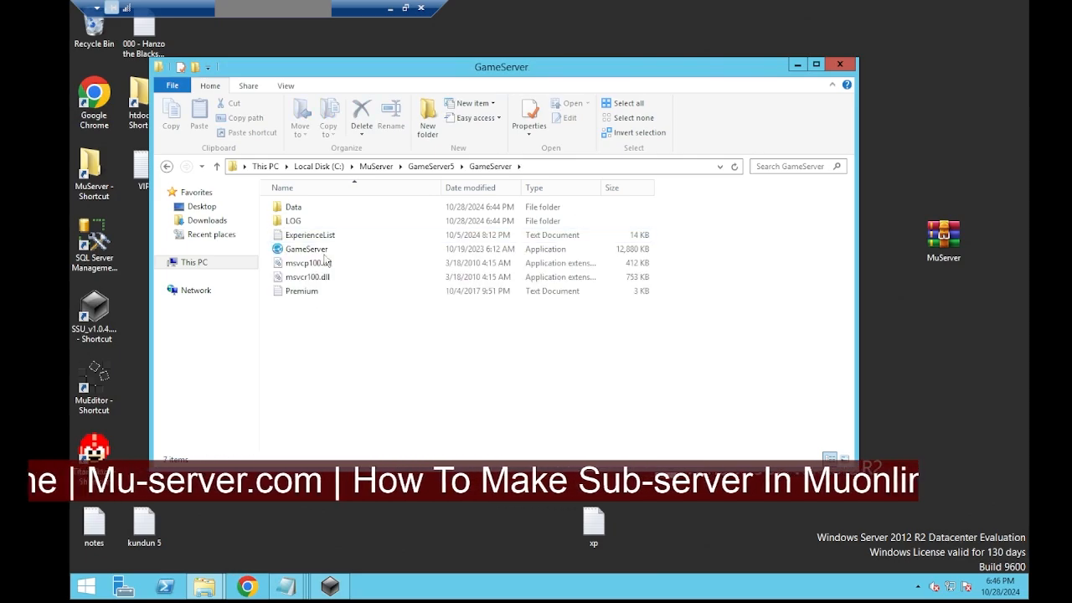
{"action": "double_click", "coordinate": [318, 210]}
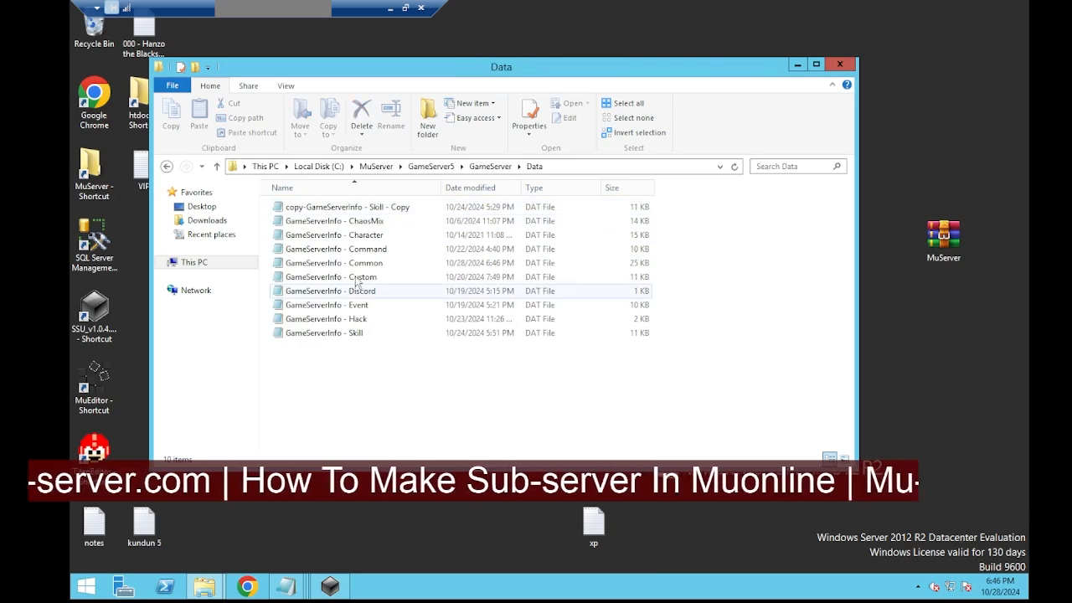
{"action": "double_click", "coordinate": [366, 265]}
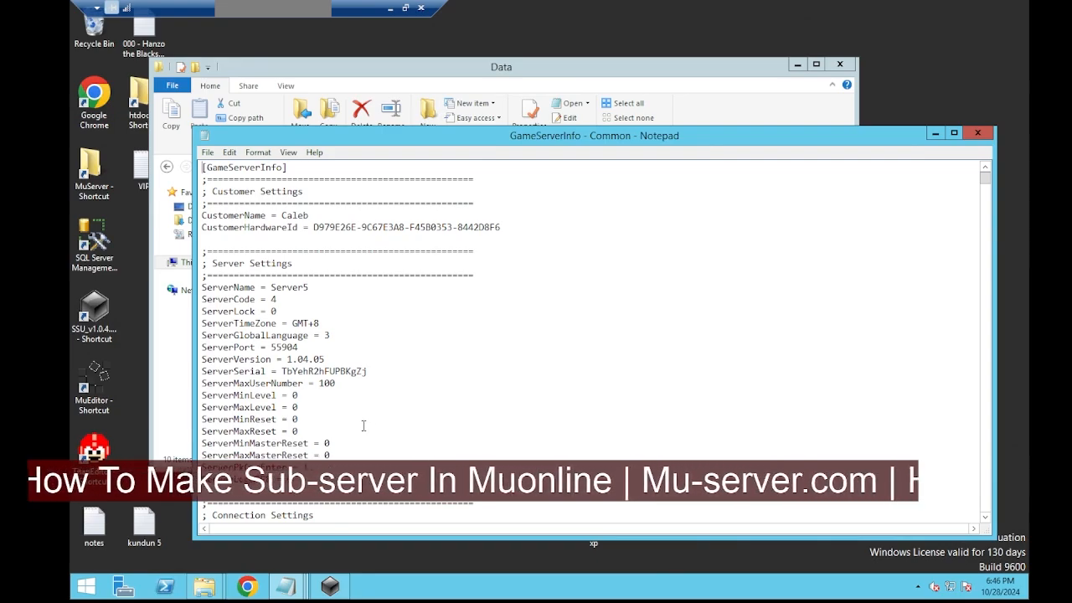
{"action": "scroll", "coordinate": [362, 426], "scroll_direction": "down", "scroll_amount": 1}
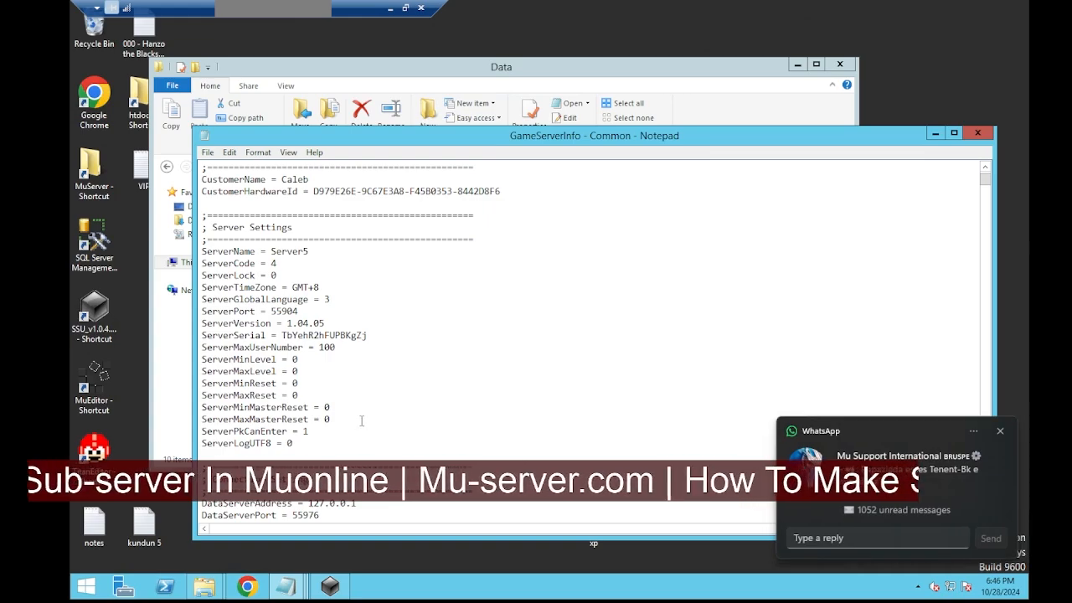
{"action": "left_click", "coordinate": [1000, 432]}
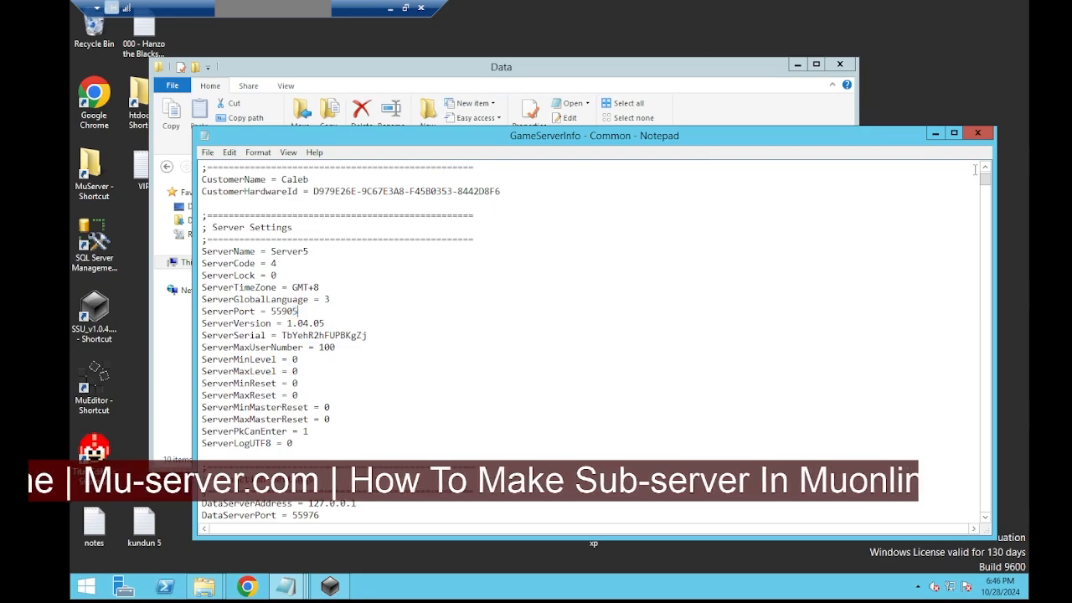
{"action": "left_click", "coordinate": [971, 134]}
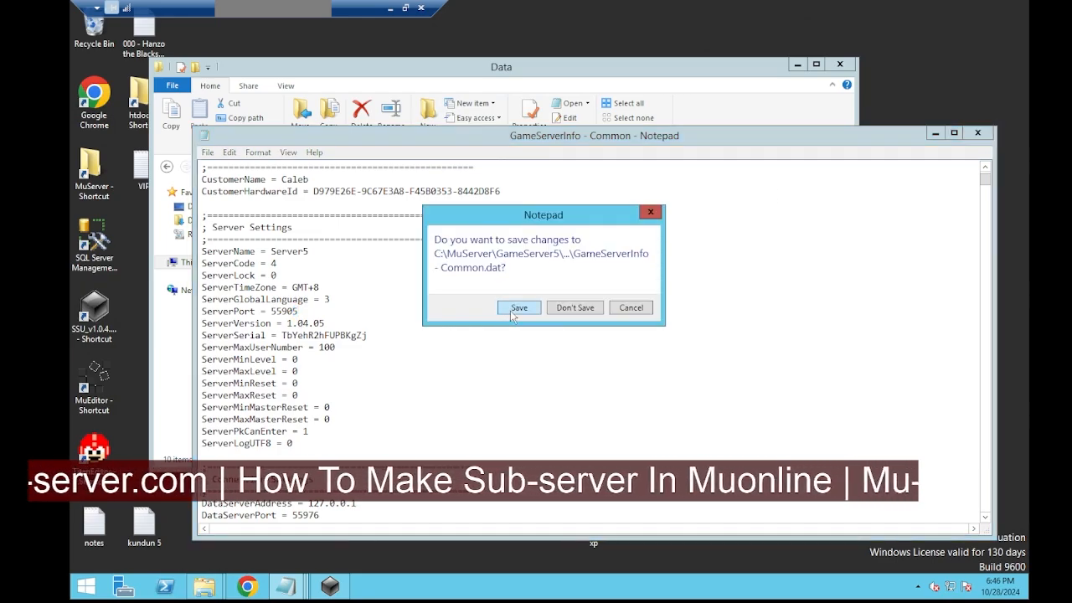
{"action": "left_click", "coordinate": [519, 308]}
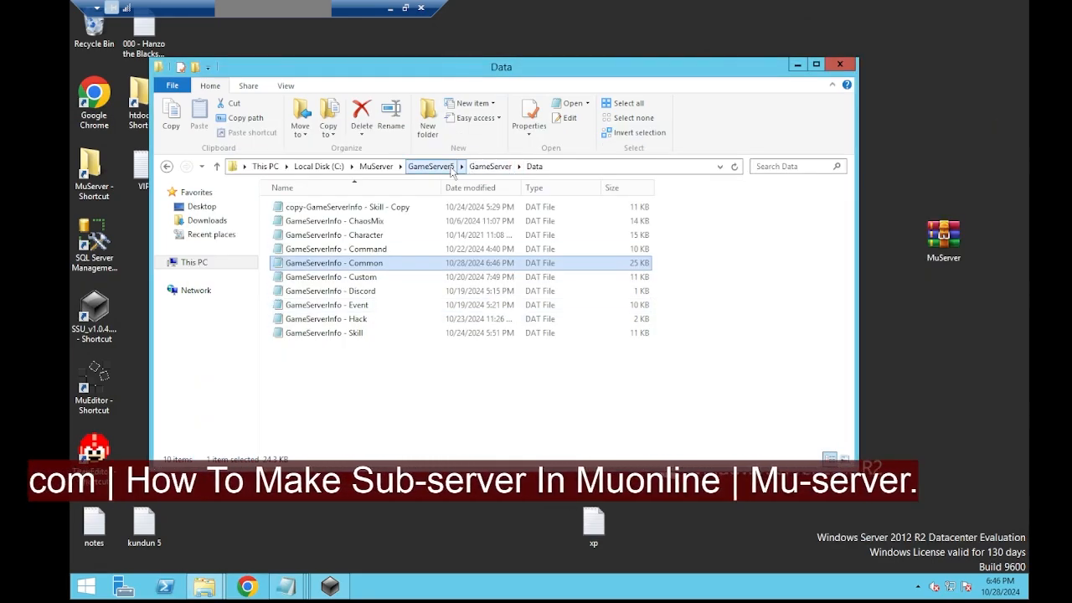
Check the server code and port in GameServer4's GameServerInfo - Common file and close it.
{"action": "left_click", "coordinate": [383, 166]}
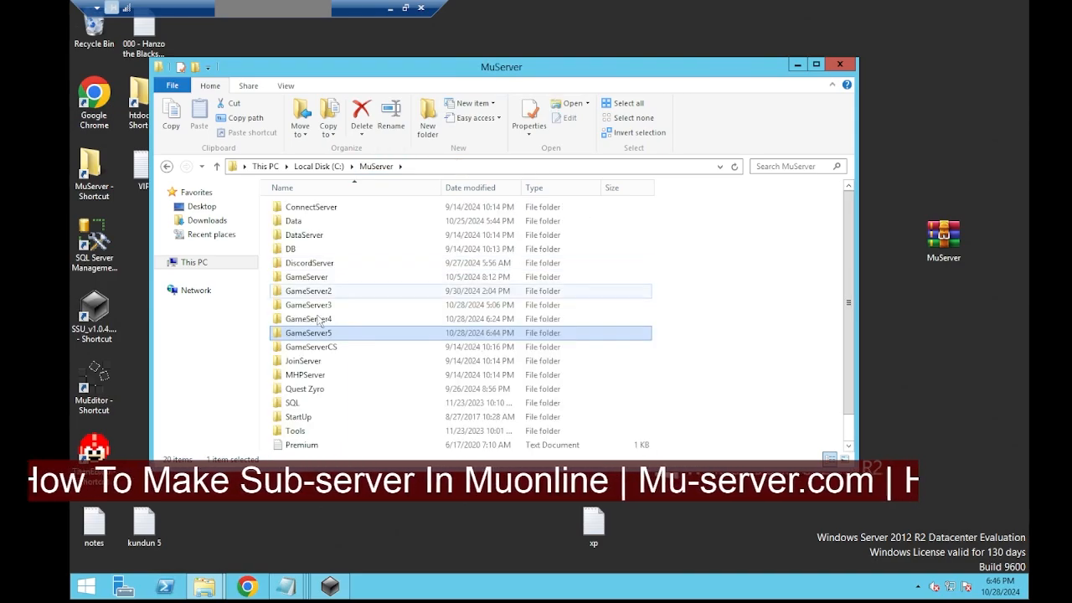
{"action": "left_click", "coordinate": [316, 322]}
{"action": "double_click", "coordinate": [316, 324]}
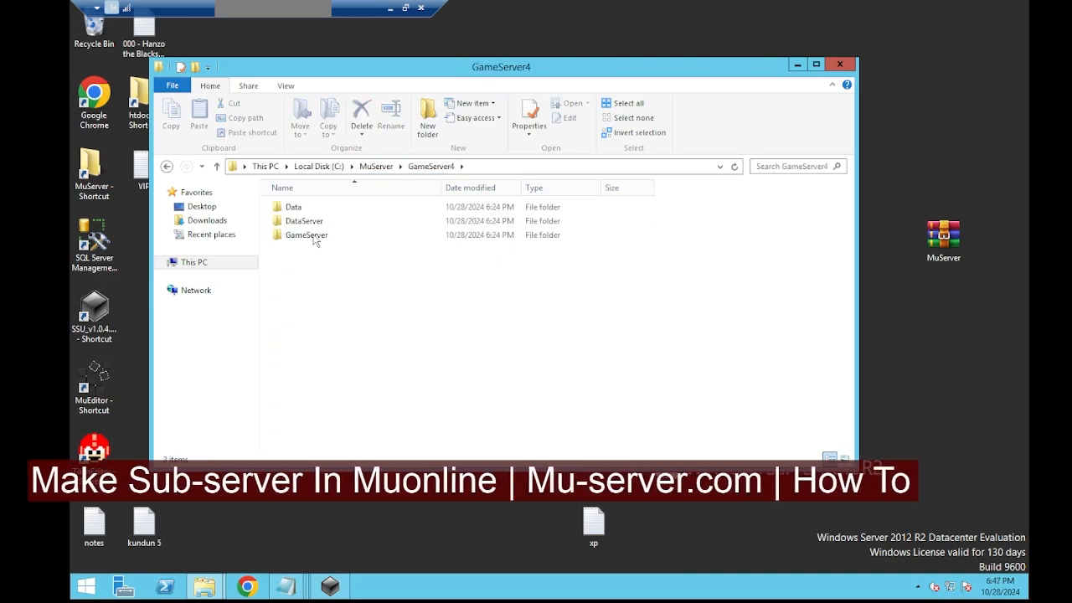
{"action": "double_click", "coordinate": [312, 238]}
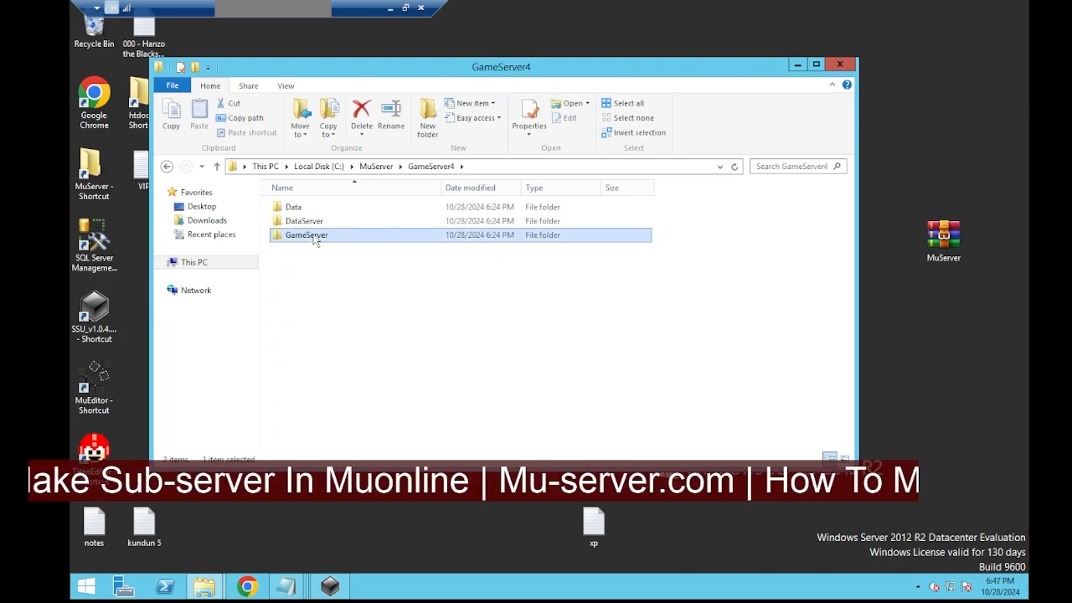
{"action": "double_click", "coordinate": [299, 209]}
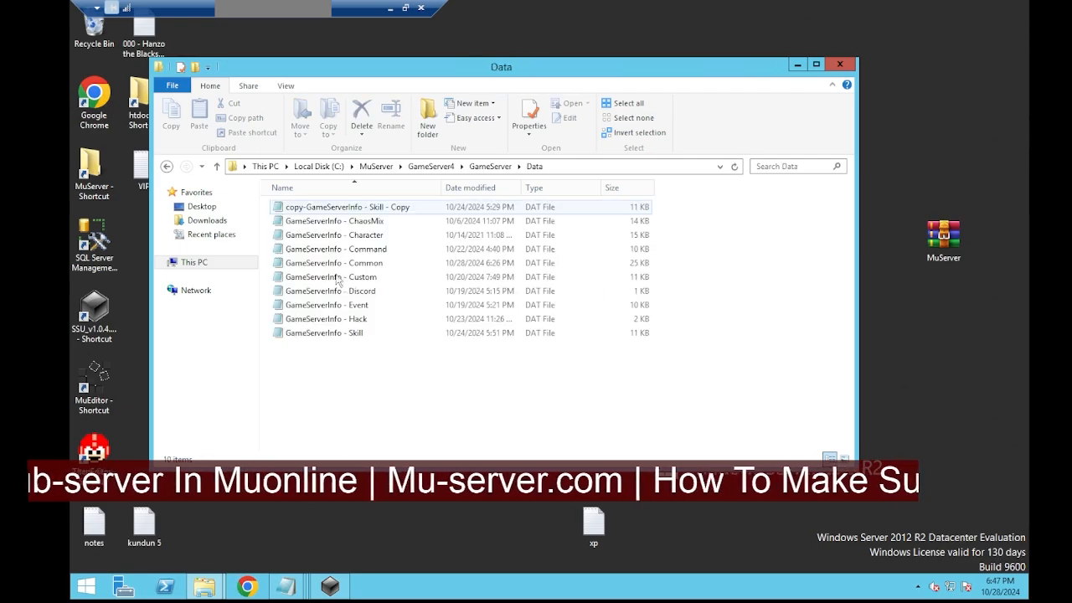
{"action": "double_click", "coordinate": [360, 264]}
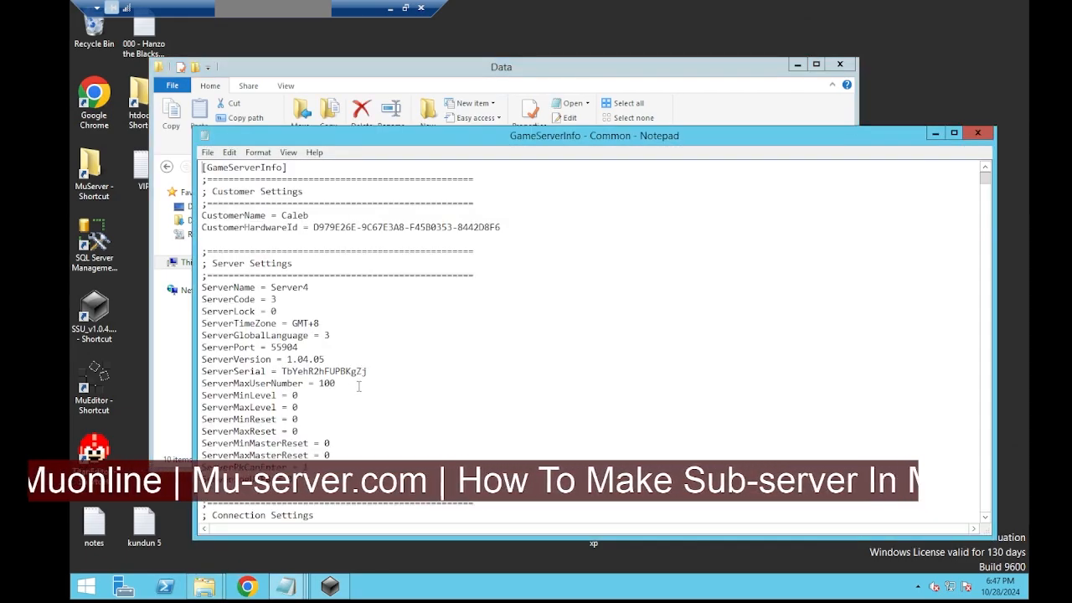
{"action": "left_click", "coordinate": [976, 134]}
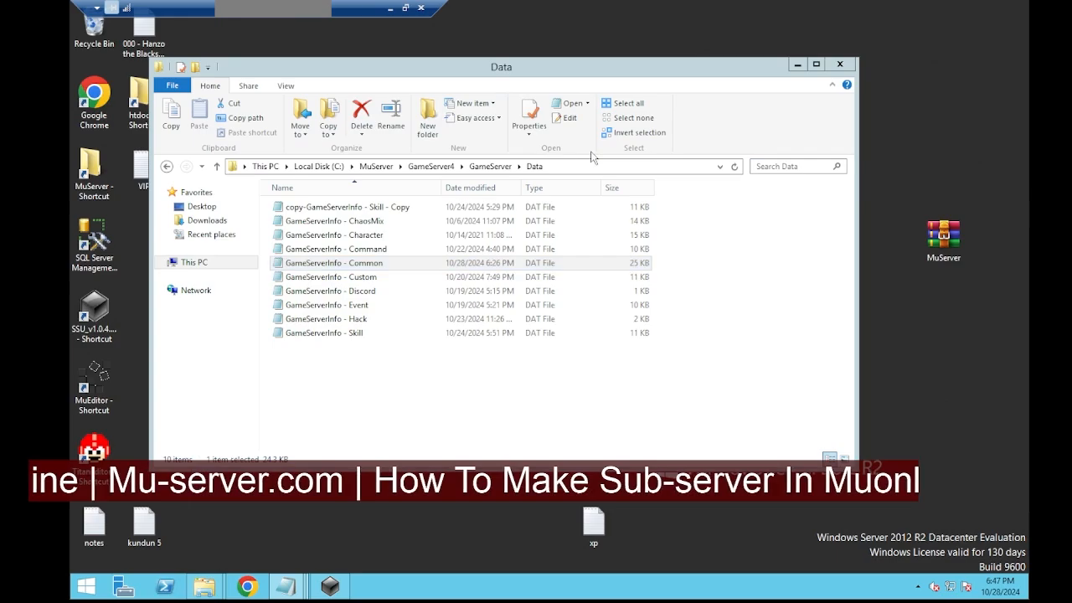
Start the DataServer application from the DataServer folder of GameServer5.
{"action": "left_click", "coordinate": [381, 165]}
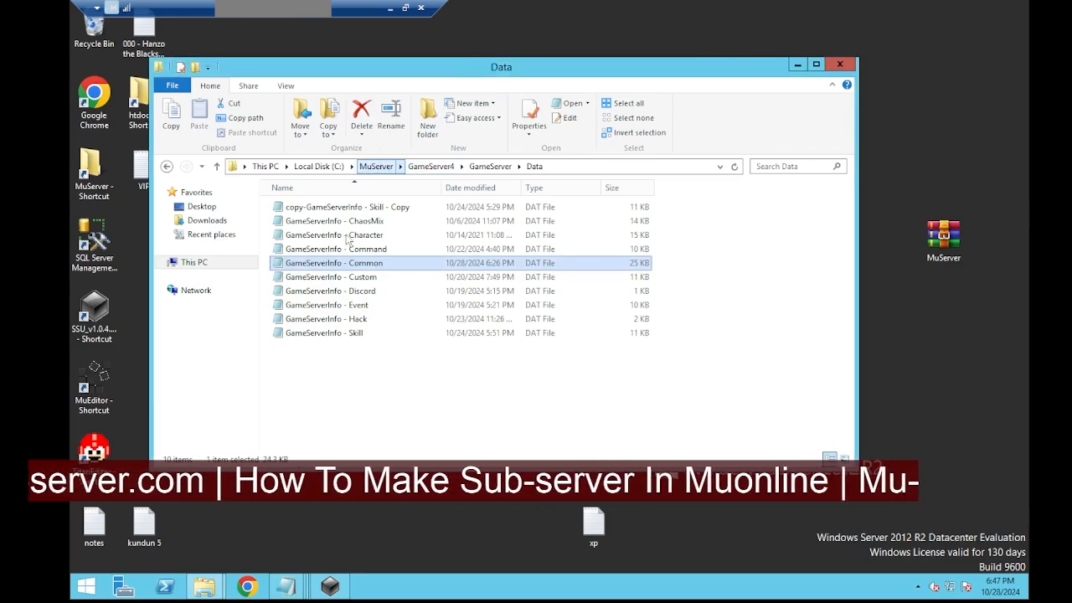
{"action": "left_click", "coordinate": [332, 335]}
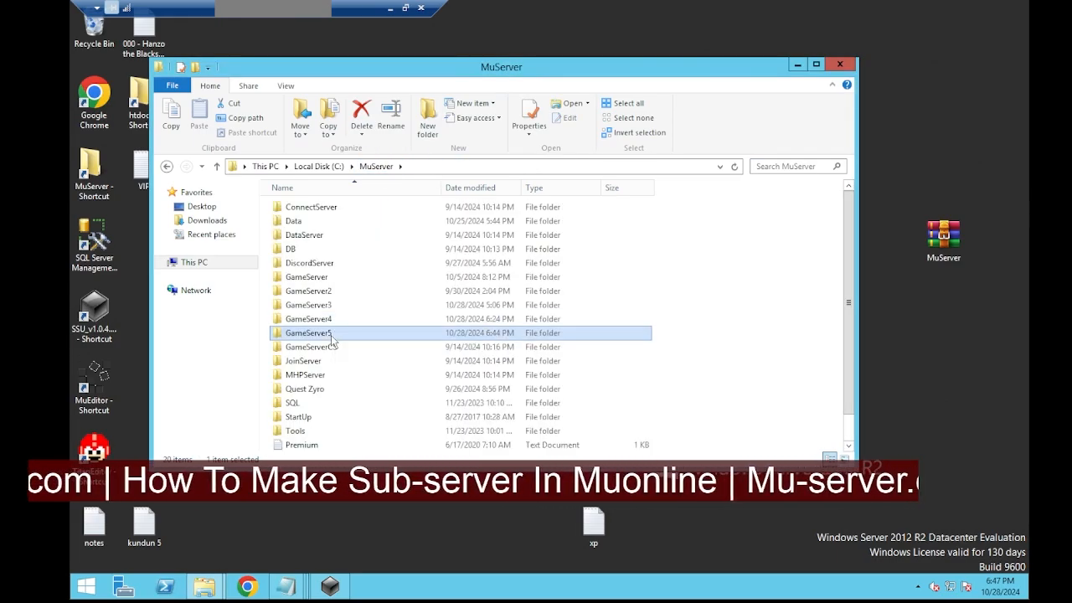
{"action": "double_click", "coordinate": [340, 334]}
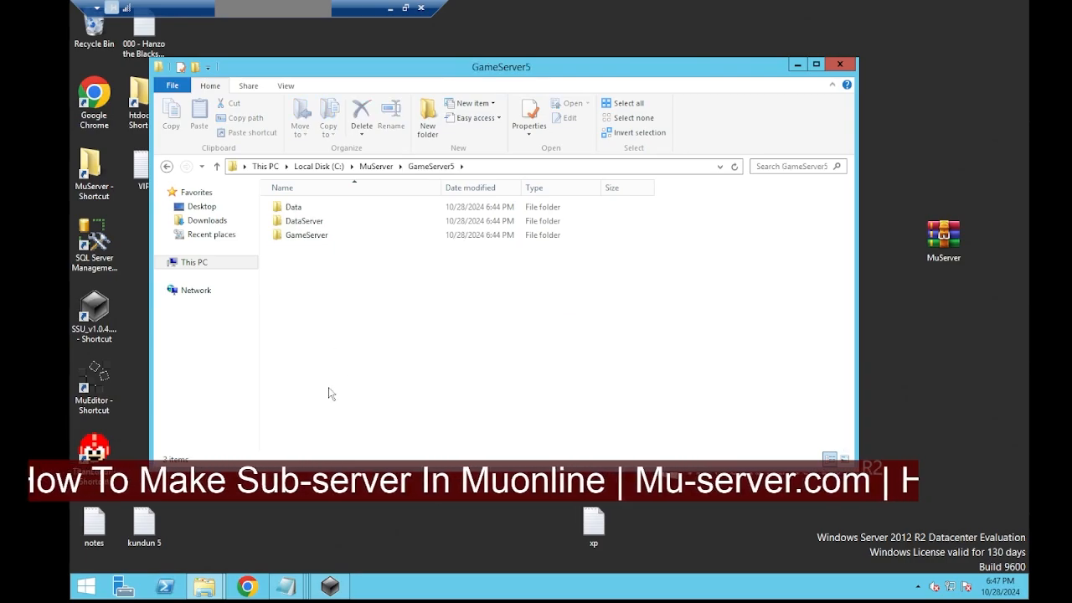
{"action": "double_click", "coordinate": [308, 221]}
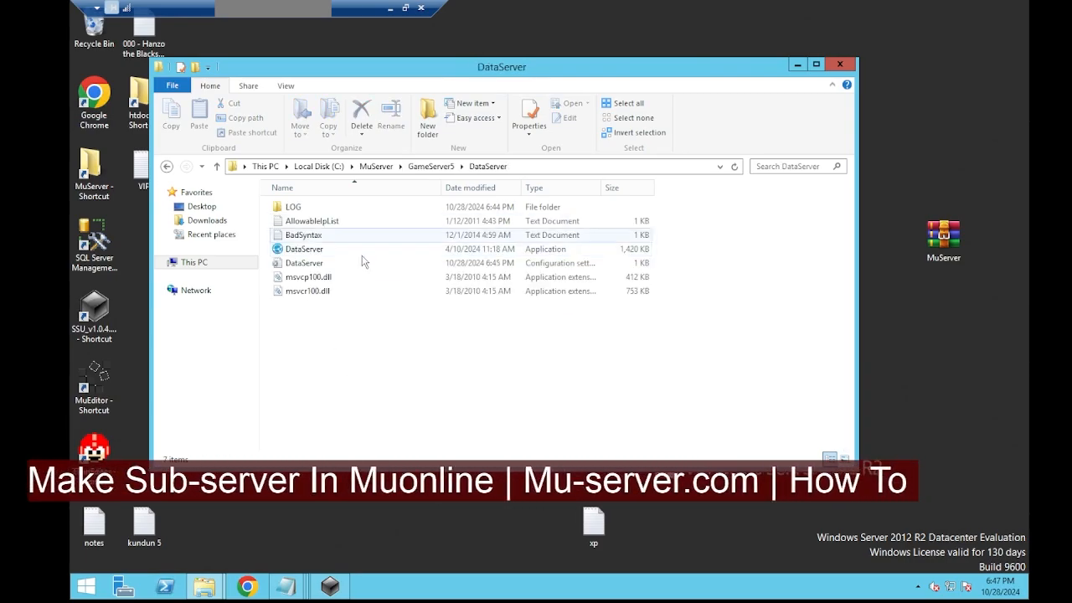
{"action": "double_click", "coordinate": [306, 249]}
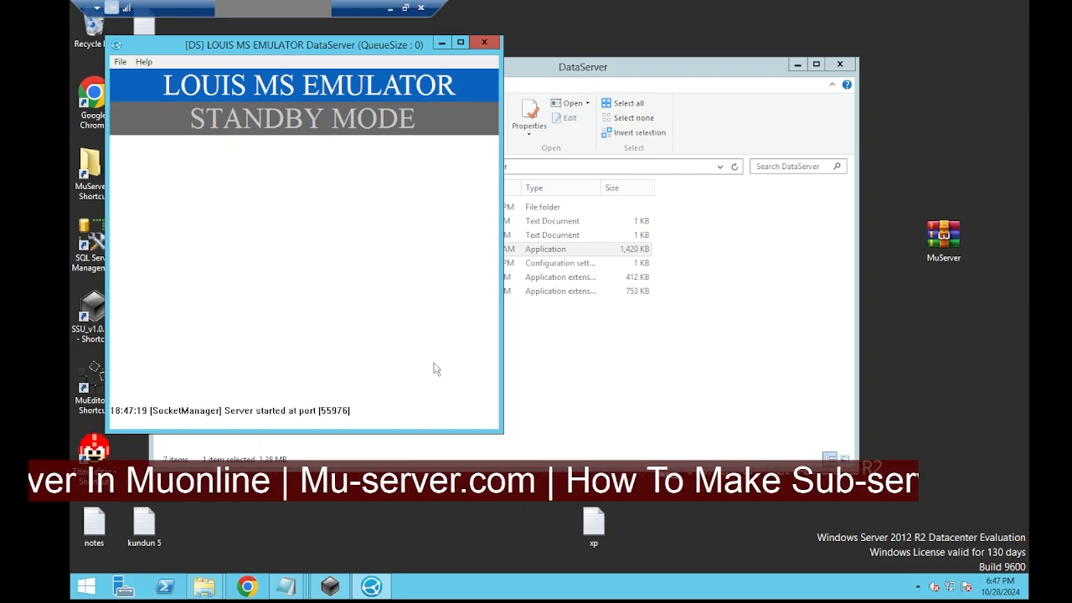
{"action": "left_click", "coordinate": [557, 406]}
Try to start the GameServer application from GameServer5's GameServer folder and dismiss the error dialog.
{"action": "left_click", "coordinate": [425, 168]}
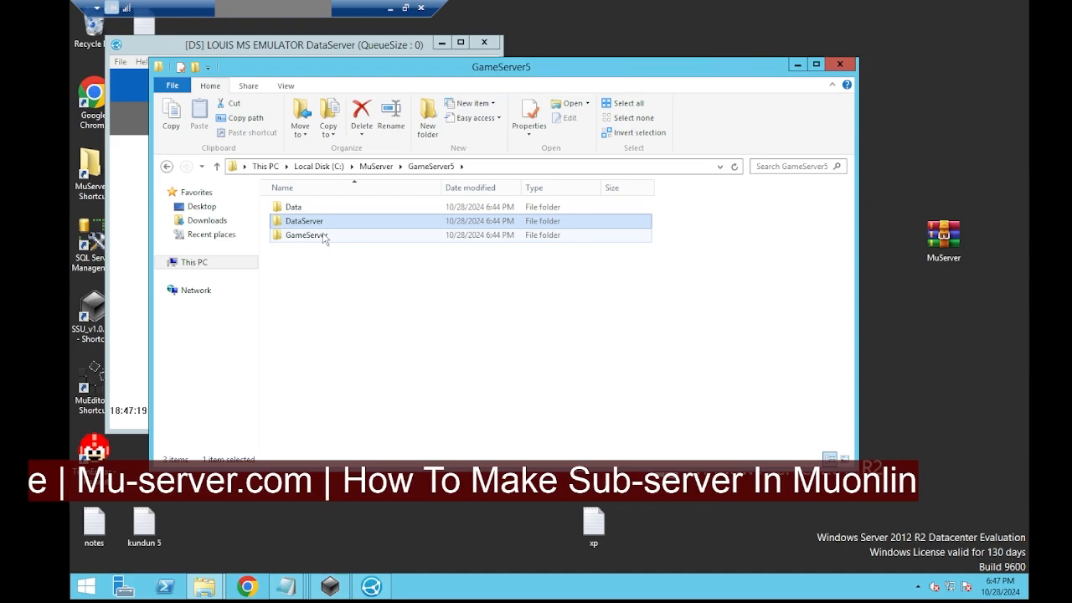
{"action": "double_click", "coordinate": [327, 235]}
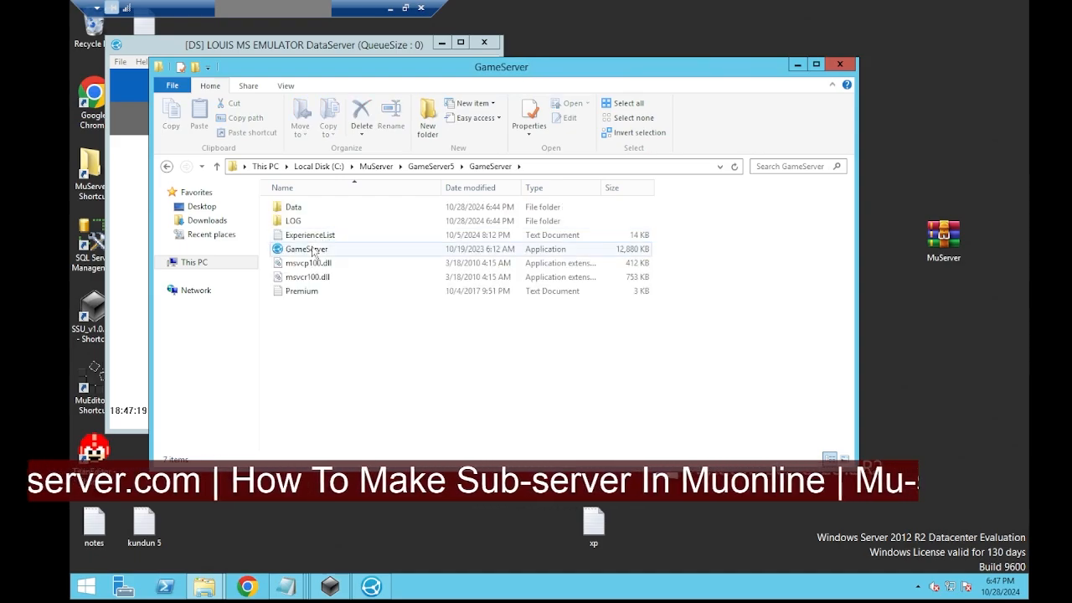
{"action": "left_click", "coordinate": [314, 250]}
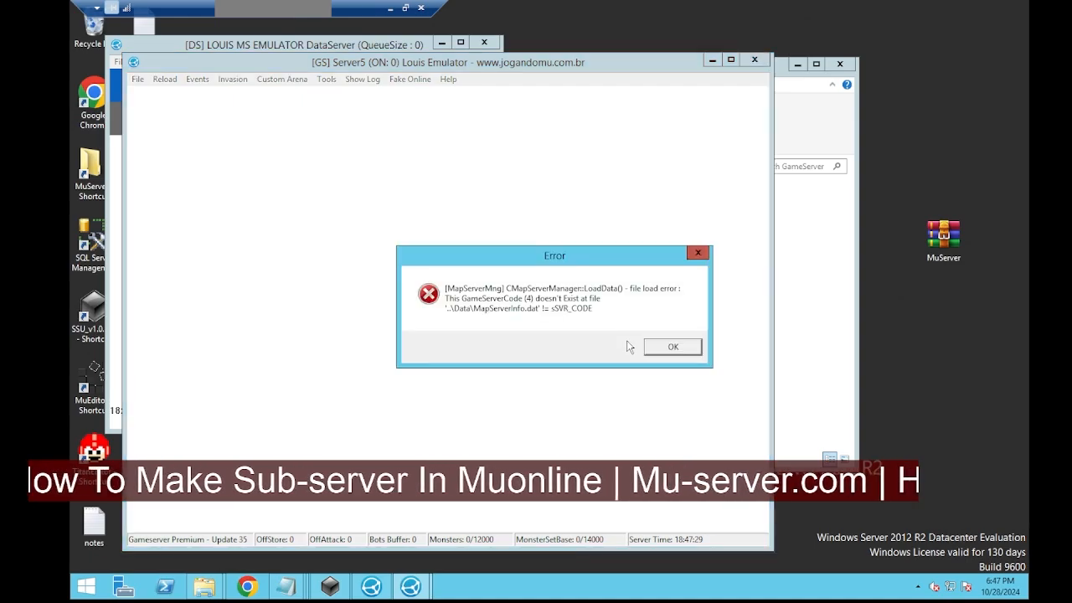
{"action": "left_click", "coordinate": [674, 349]}
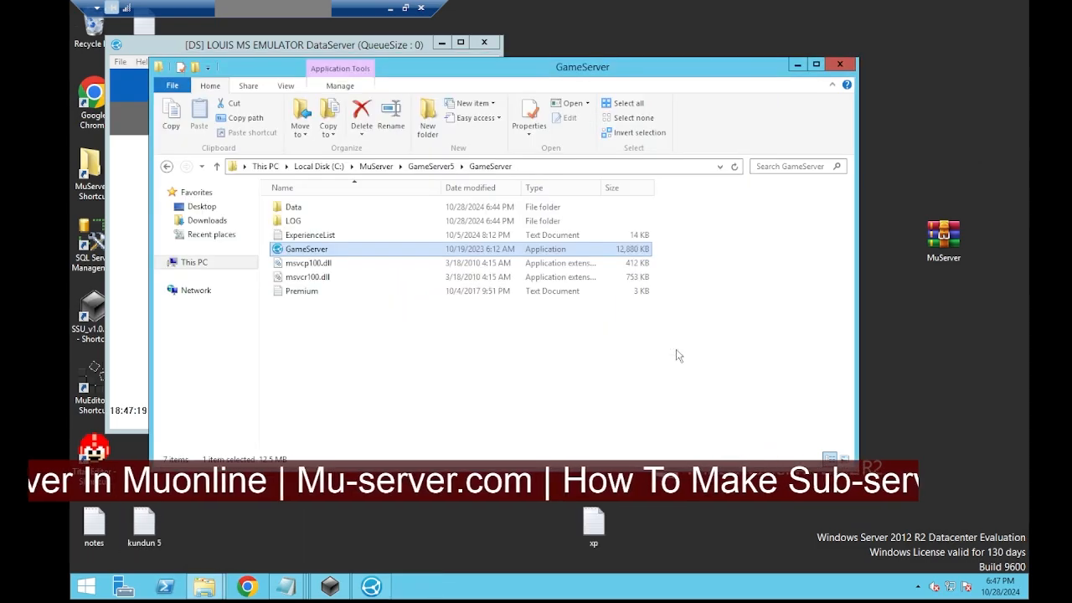
Open GameServer5's Data folder and close the running DataServer application.
{"action": "left_click", "coordinate": [430, 167]}
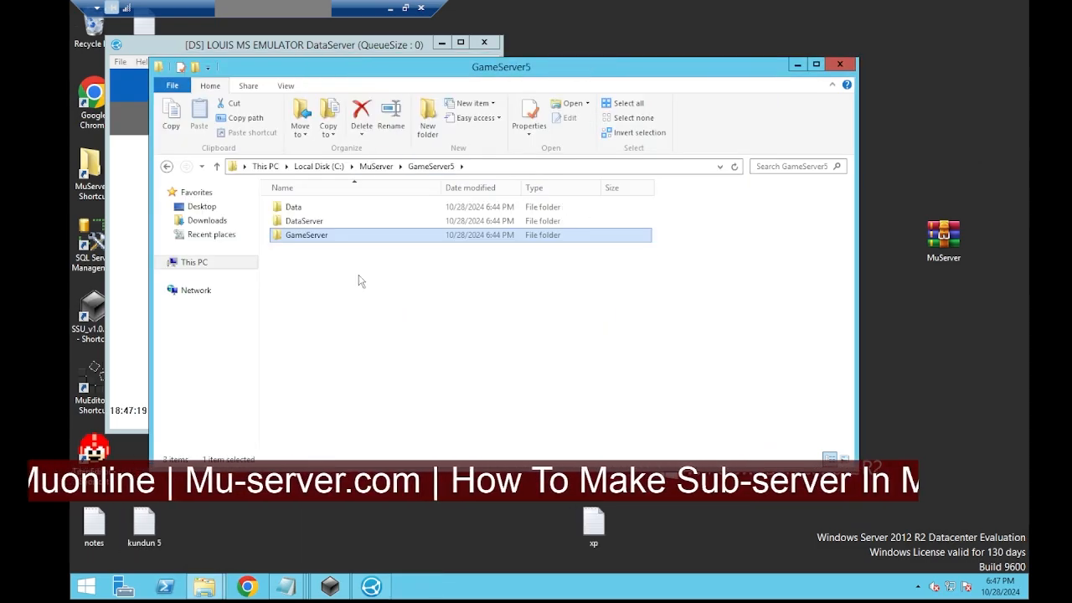
{"action": "left_click", "coordinate": [315, 223]}
{"action": "double_click", "coordinate": [311, 208]}
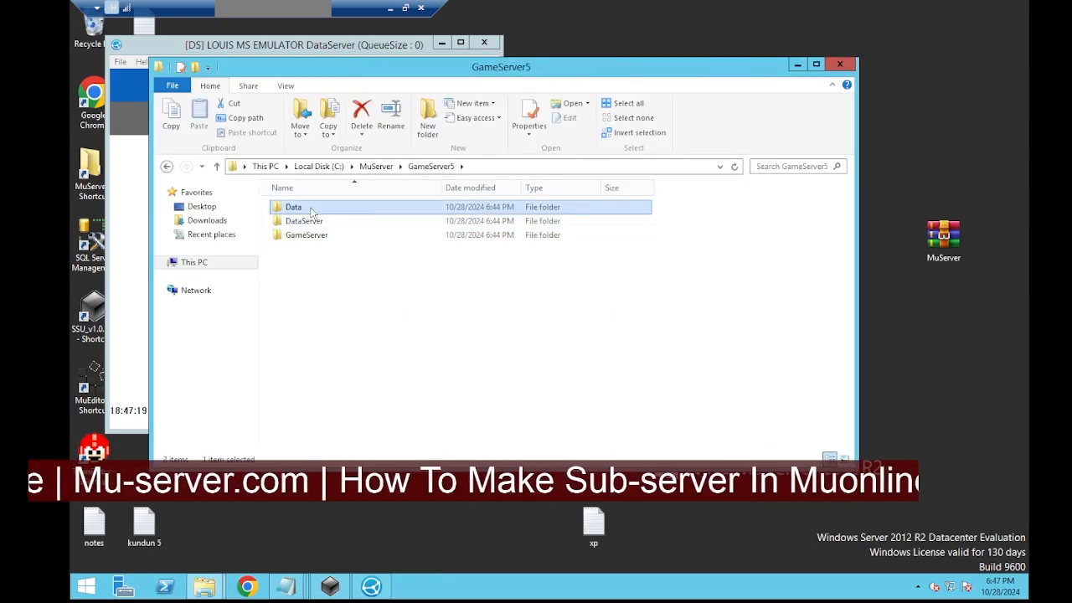
{"action": "scroll", "coordinate": [344, 423], "scroll_direction": "down", "scroll_amount": 3}
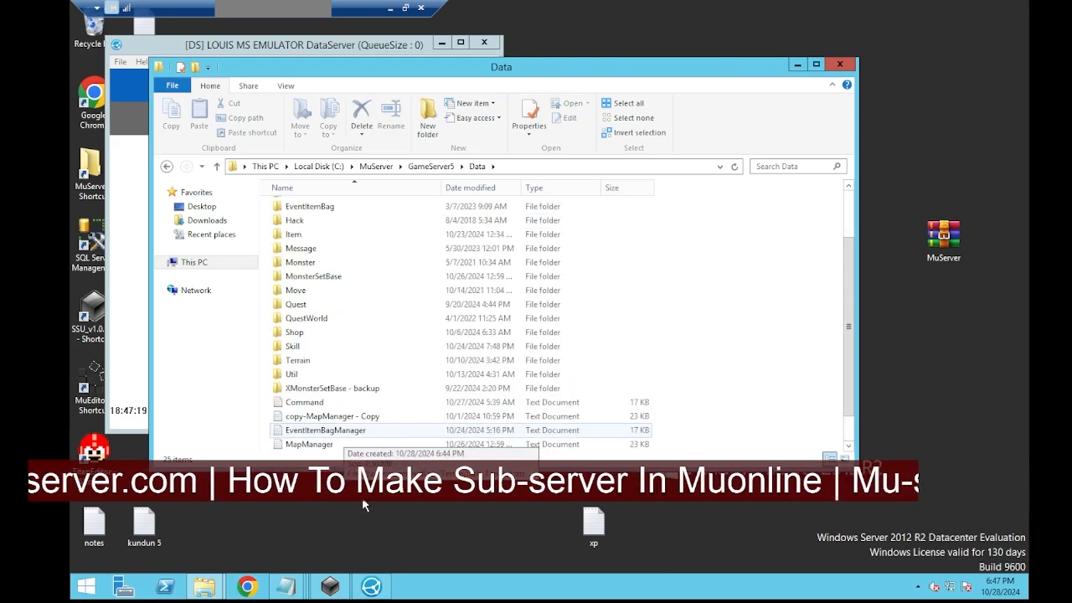
{"action": "left_click", "coordinate": [377, 587]}
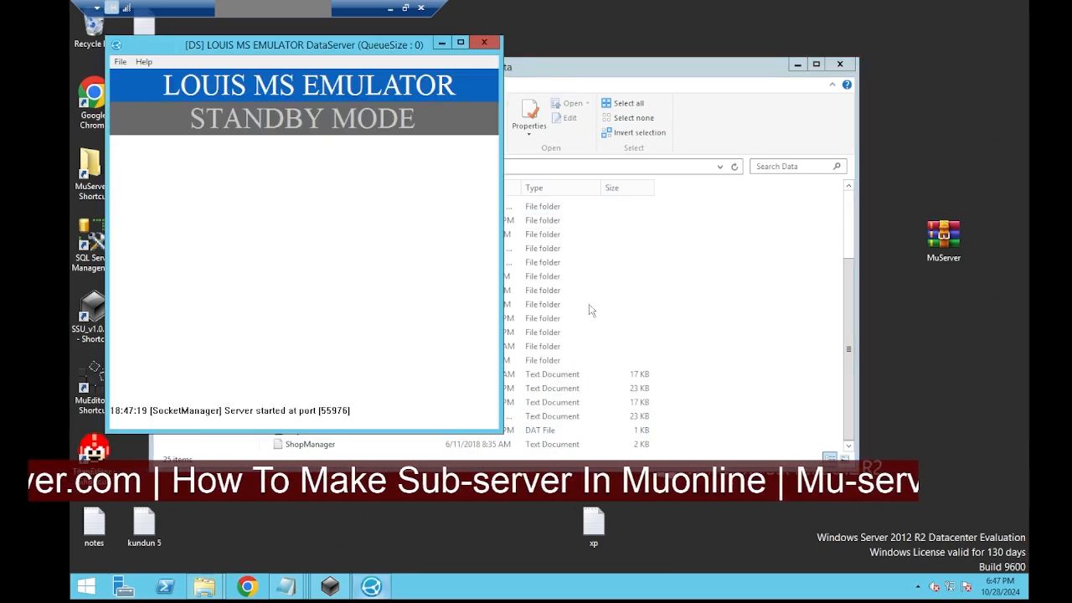
{"action": "left_click", "coordinate": [483, 43]}
{"action": "left_click", "coordinate": [530, 337]}
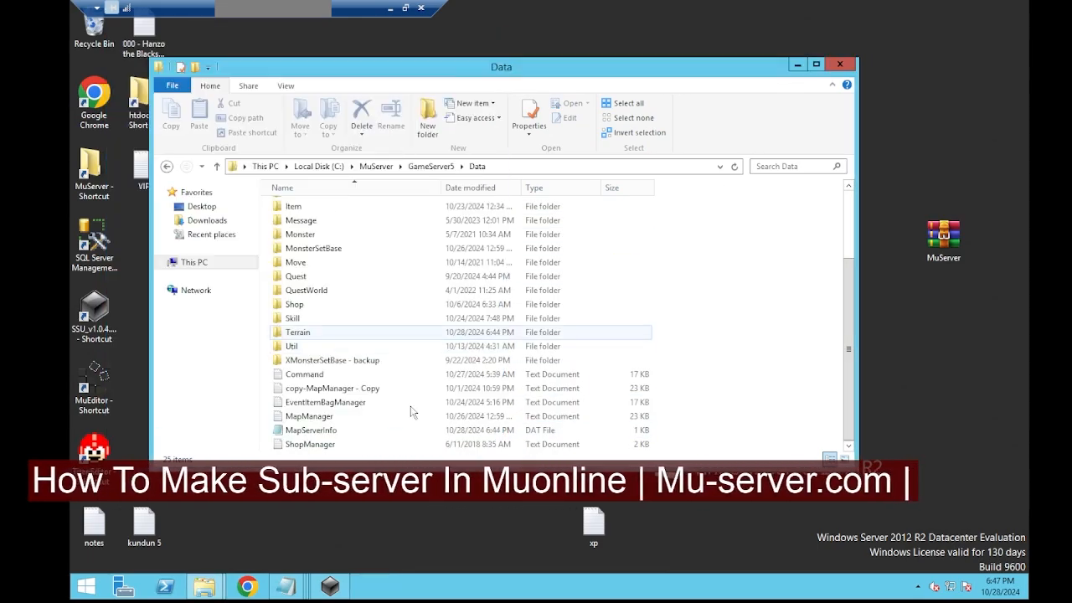
In MapServerInfo, duplicate the ServerCode 3 row beneath itself as ServerCode 4, adjust its port, and save and close the file.
{"action": "double_click", "coordinate": [318, 429]}
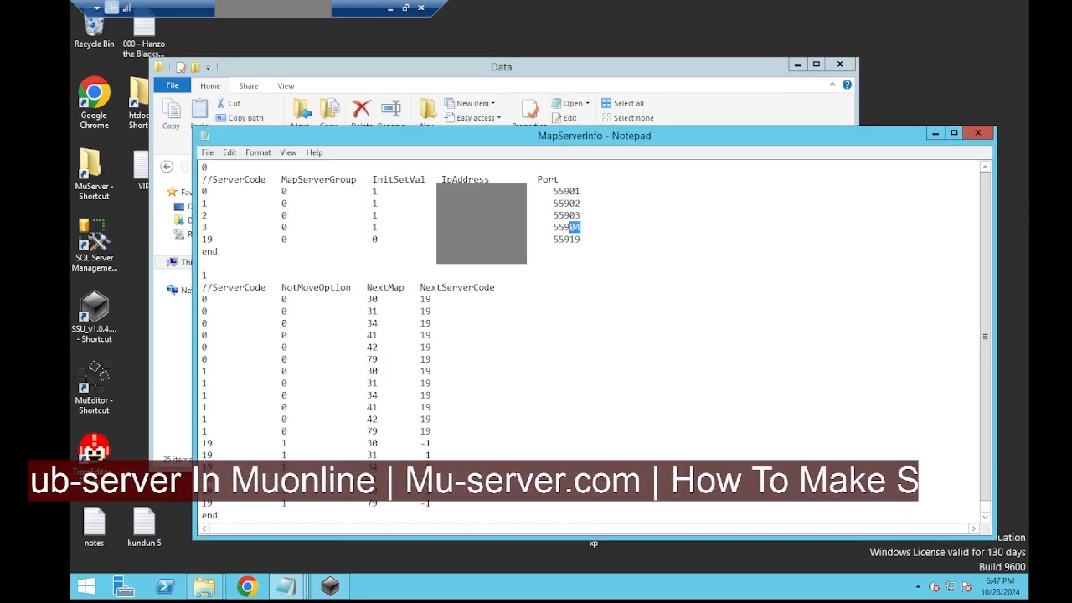
{"action": "left_click_drag", "start_coordinate": [350, 226], "coordinate": [241, 224]}
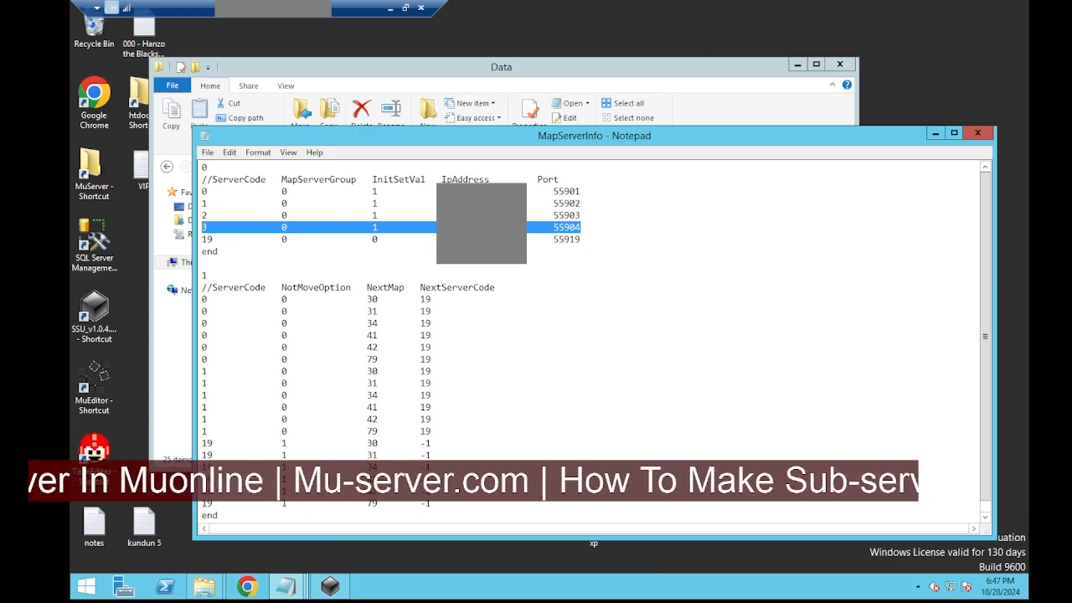
{"action": "left_click", "coordinate": [587, 226]}
{"action": "key", "text": "Return"}
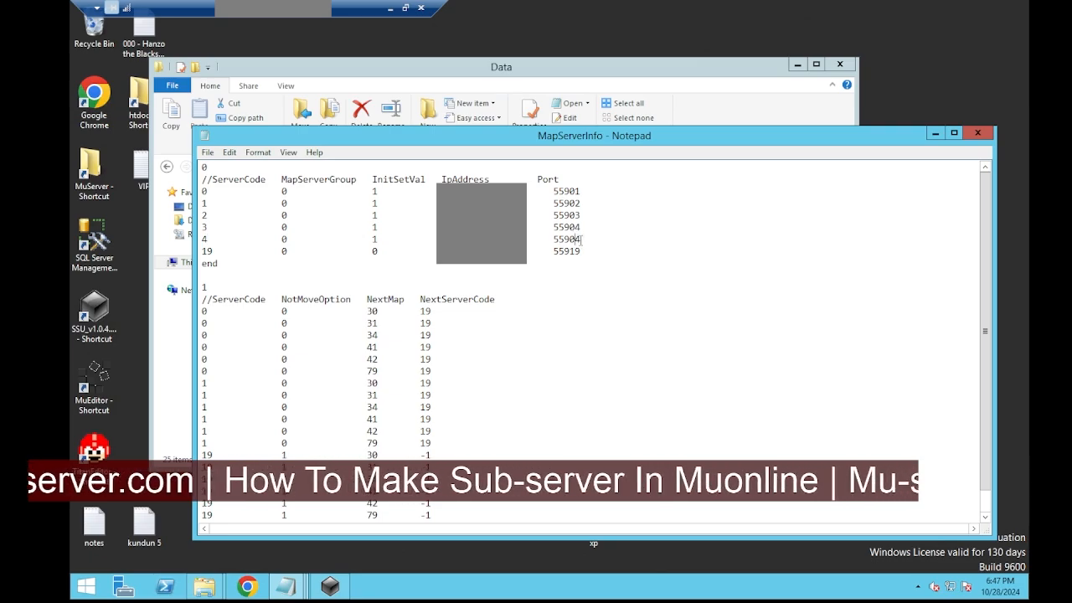
{"action": "left_click", "coordinate": [977, 136]}
{"action": "left_click", "coordinate": [517, 303]}
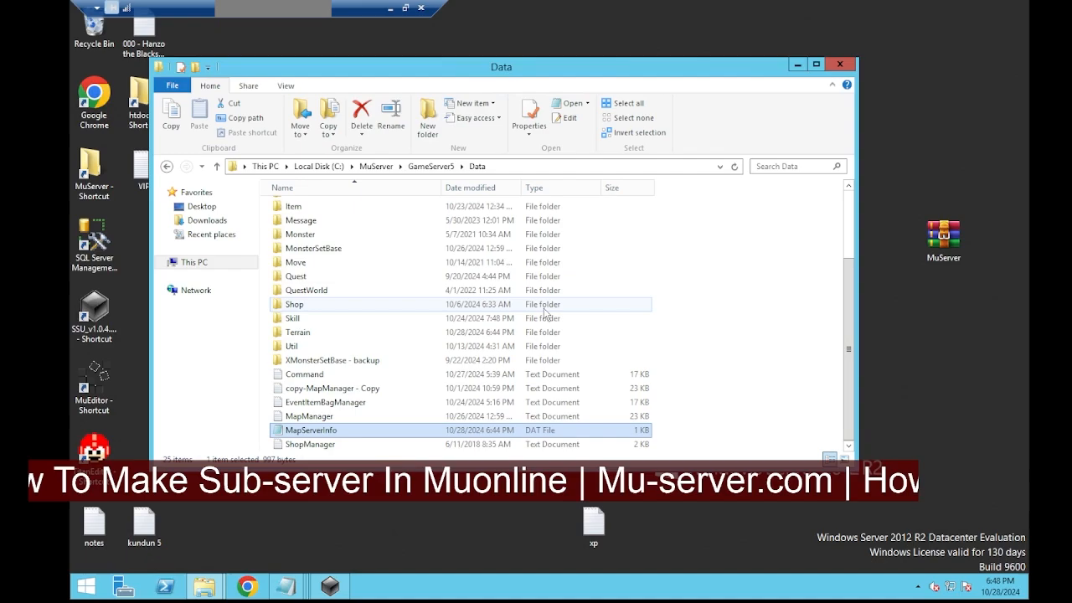
Restart the DataServer application from GameServer5's DataServer folder, minimize it and return to the GameServer5 folder.
{"action": "left_click", "coordinate": [432, 167]}
{"action": "double_click", "coordinate": [306, 221]}
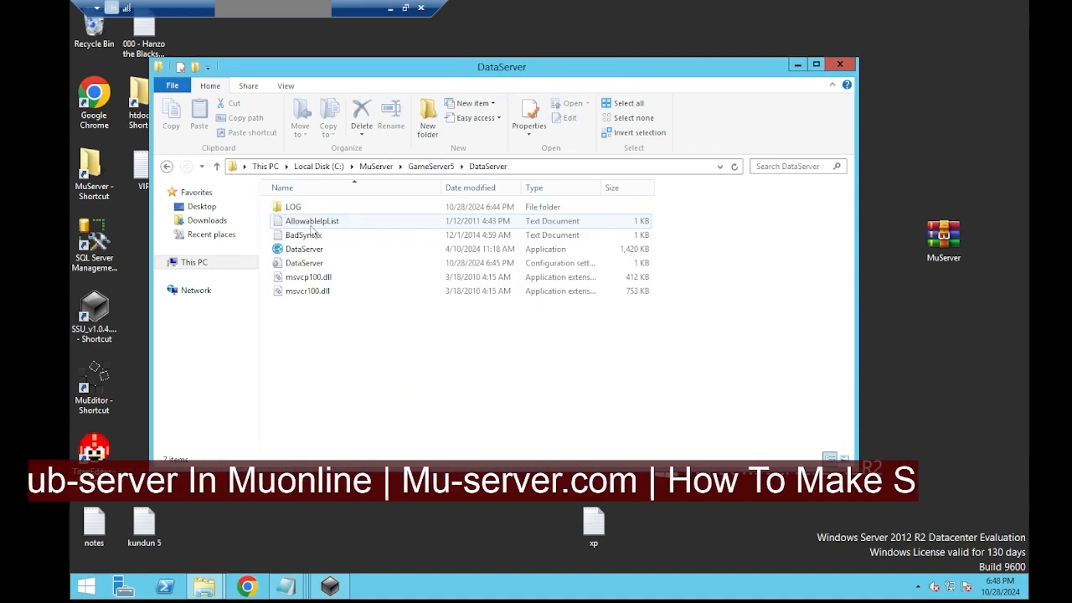
{"action": "double_click", "coordinate": [304, 249]}
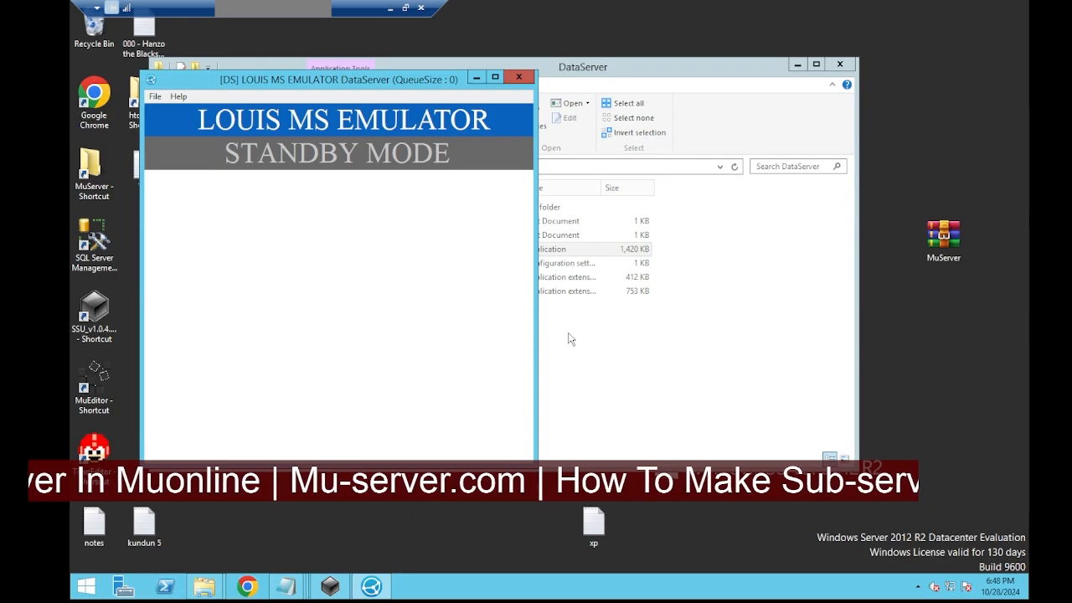
{"action": "left_click", "coordinate": [475, 78]}
{"action": "left_click", "coordinate": [430, 167]}
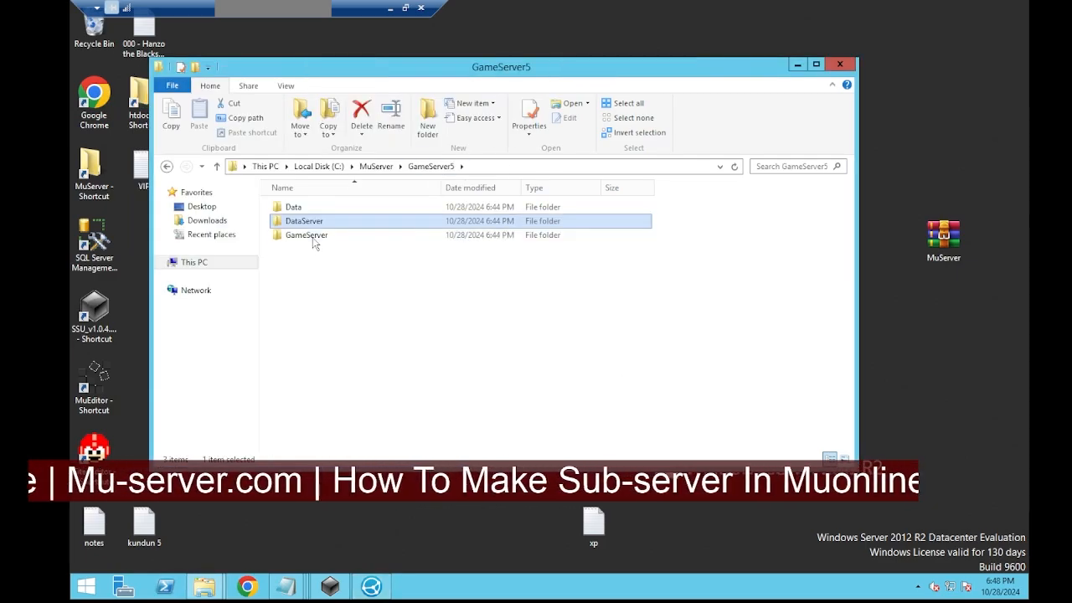
Open GameServer5's GameServer folder and start the GameServer application again.
{"action": "double_click", "coordinate": [314, 237]}
{"action": "left_click", "coordinate": [322, 251]}
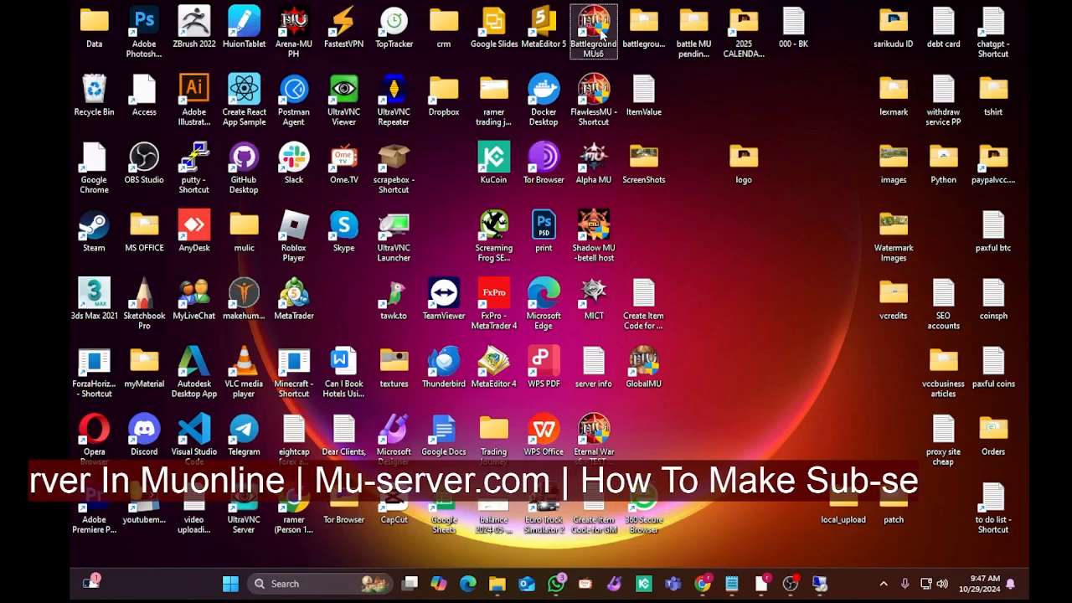
On the local desktop, launch the Battleground MUs6 game client and choose the Battle Ground s6-5 (Gold PvP) server.
{"action": "double_click", "coordinate": [600, 32]}
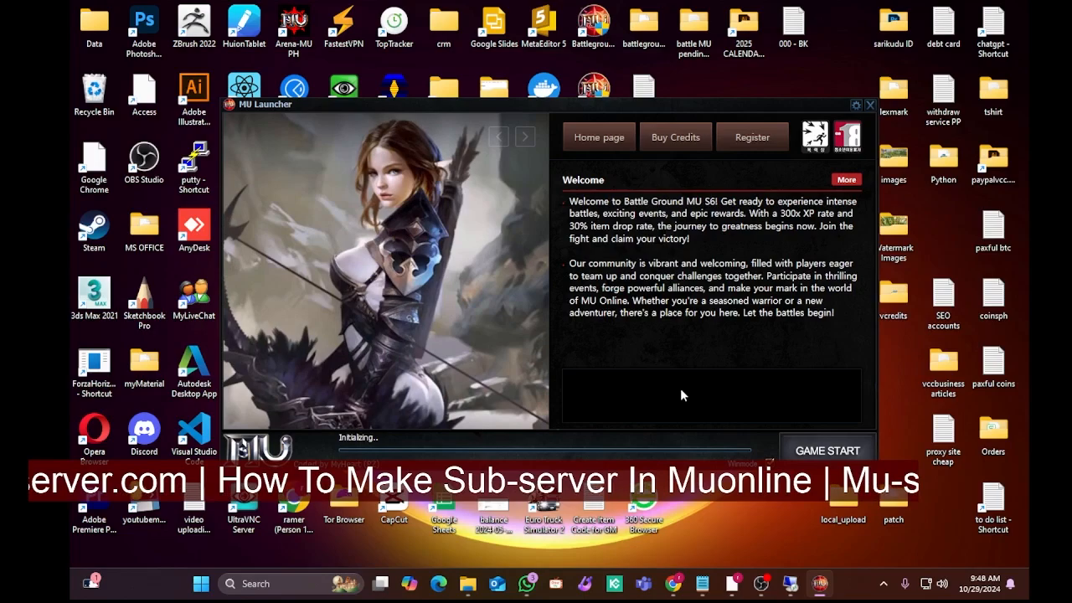
{"action": "left_click", "coordinate": [802, 457]}
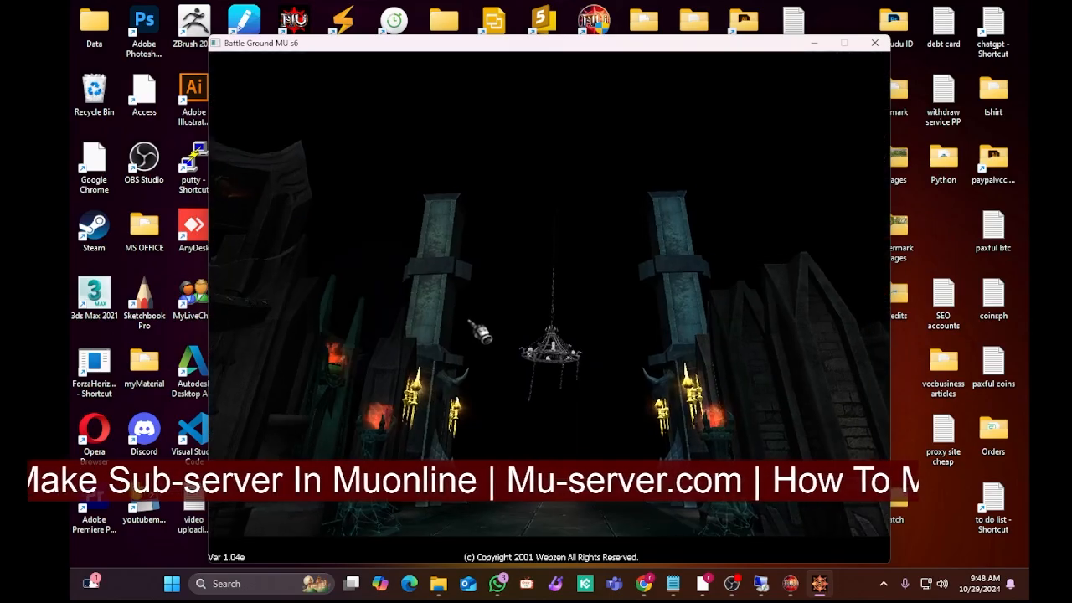
{"action": "left_click", "coordinate": [540, 269]}
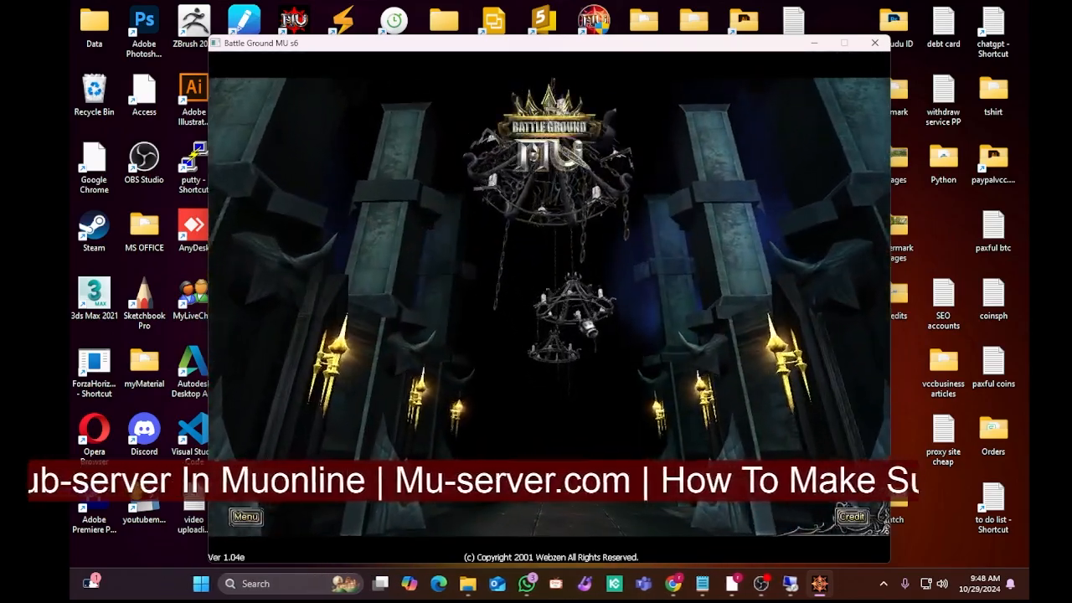
Log in to the sub-server with the account password and enter the game world with the character.
{"action": "type", "text": "**********"}
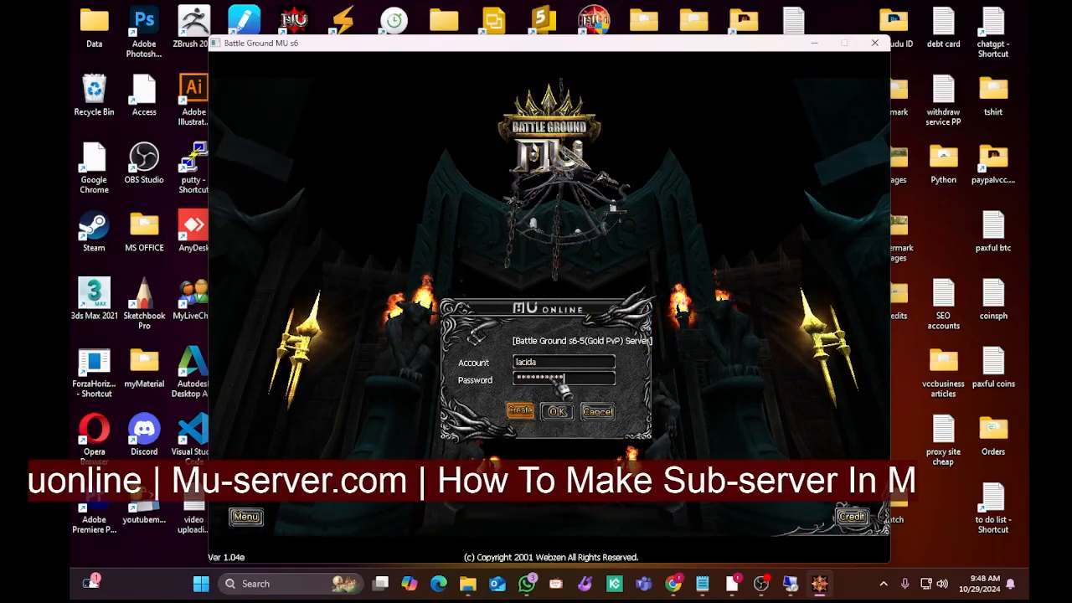
{"action": "key", "text": "Return"}
{"action": "double_click", "coordinate": [556, 382]}
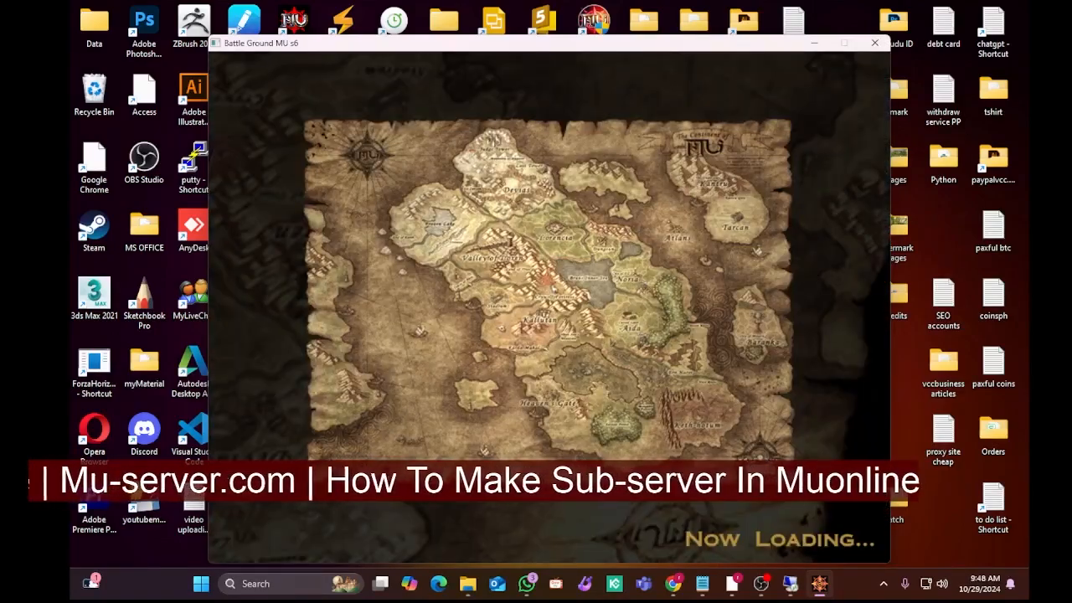